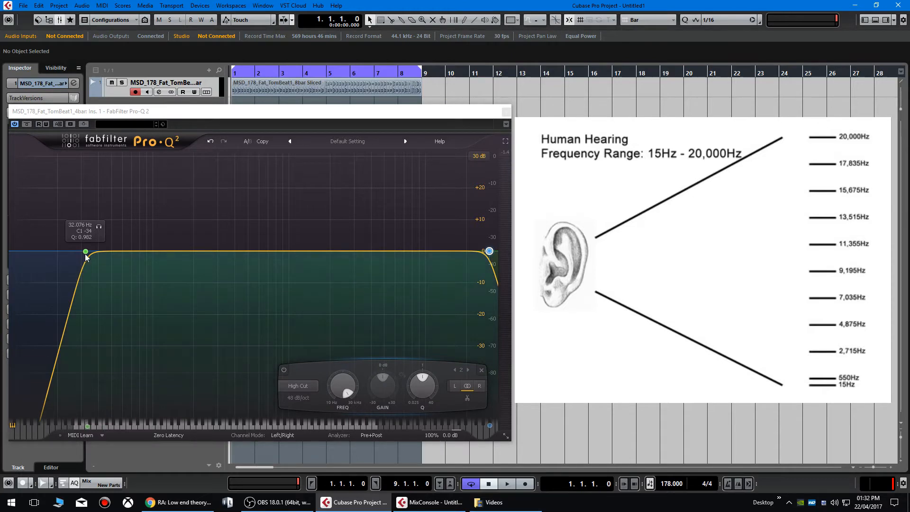
- Move the Pro-Q 2 low cut node to about 20 Hz and the high cut node to about 21 kHz
{"action": "left_click_drag", "start_coordinate": [86, 251], "coordinate": [57, 253]}
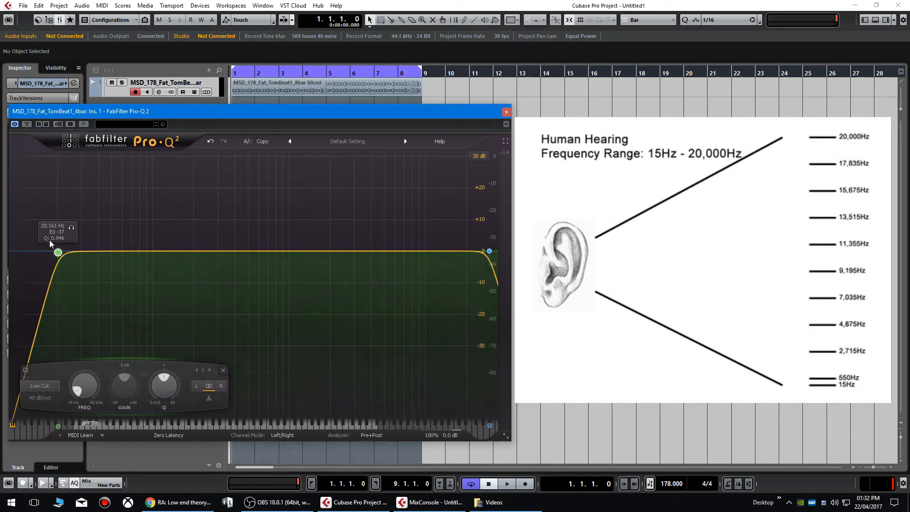
{"action": "left_click", "coordinate": [490, 251]}
{"action": "left_click_drag", "start_coordinate": [491, 252], "coordinate": [472, 254]}
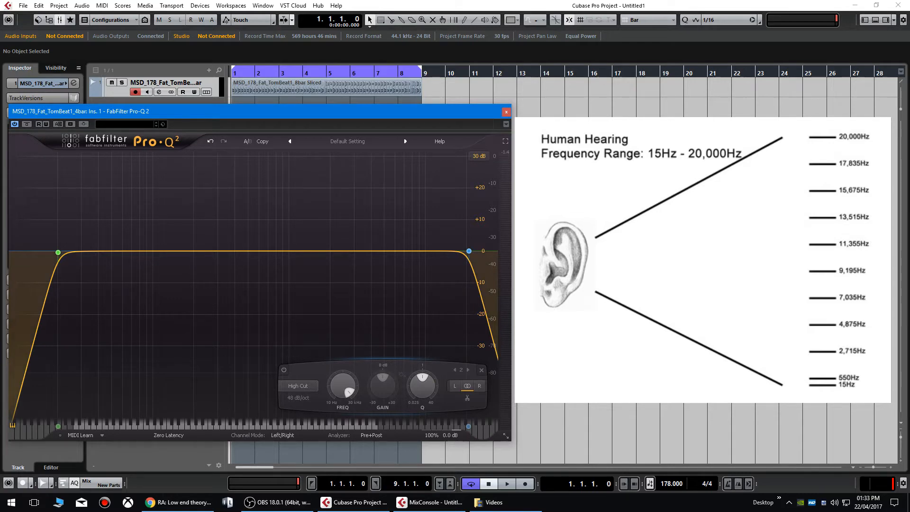
{"action": "mouse_move", "coordinate": [64, 254]}
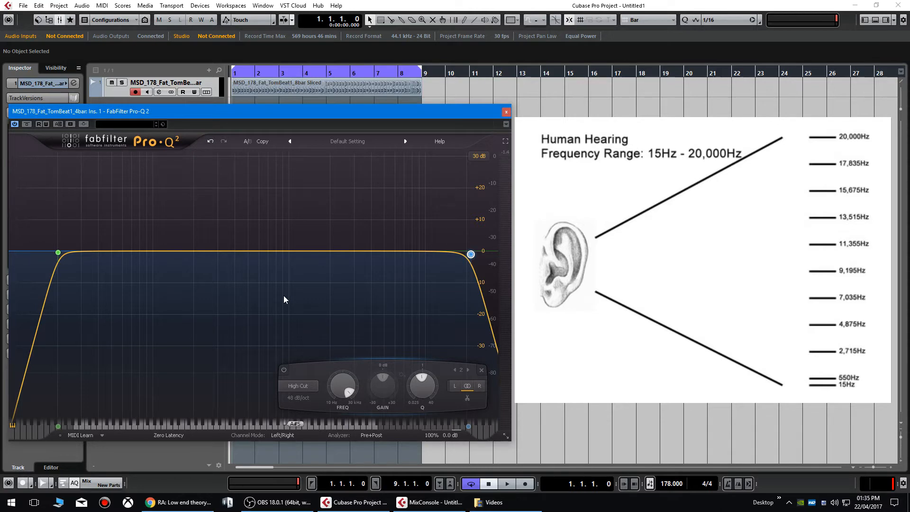
{"action": "mouse_move", "coordinate": [81, 258]}
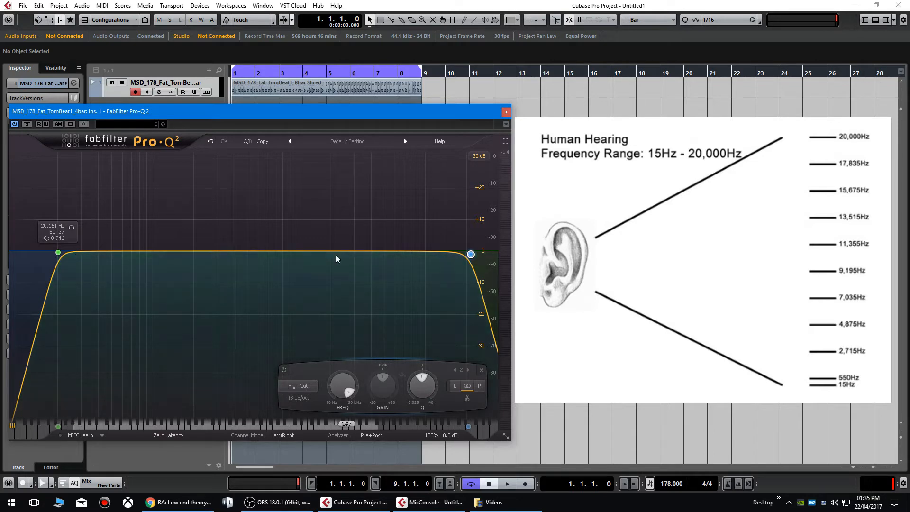
- Push the high cut to 30 kHz, then sweep the low cut between about 31 and 57 Hz, settling near 51 Hz
{"action": "double_click", "coordinate": [471, 255]}
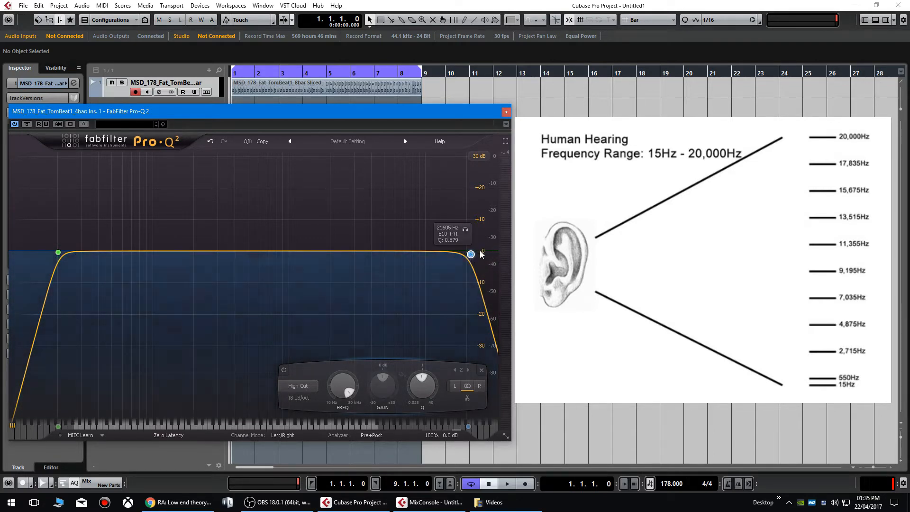
{"action": "left_click_drag", "start_coordinate": [470, 255], "coordinate": [490, 254]}
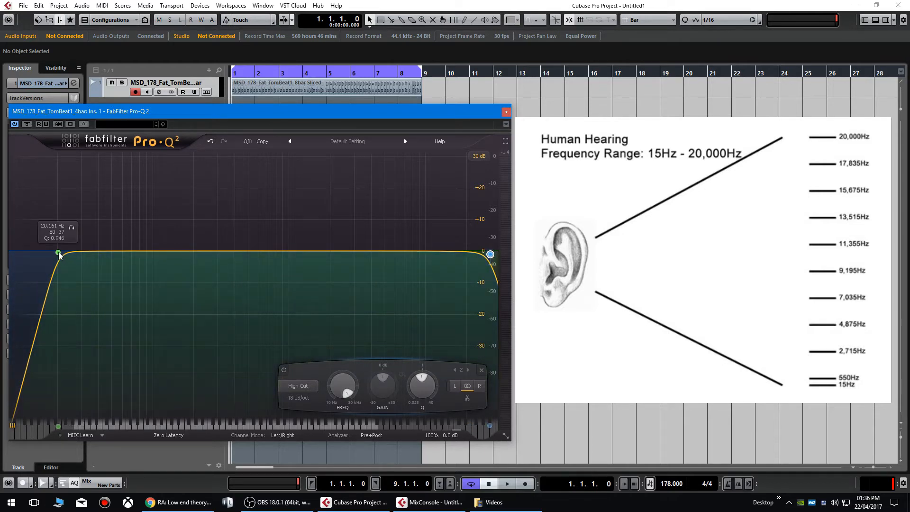
{"action": "left_click_drag", "start_coordinate": [59, 253], "coordinate": [83, 255]}
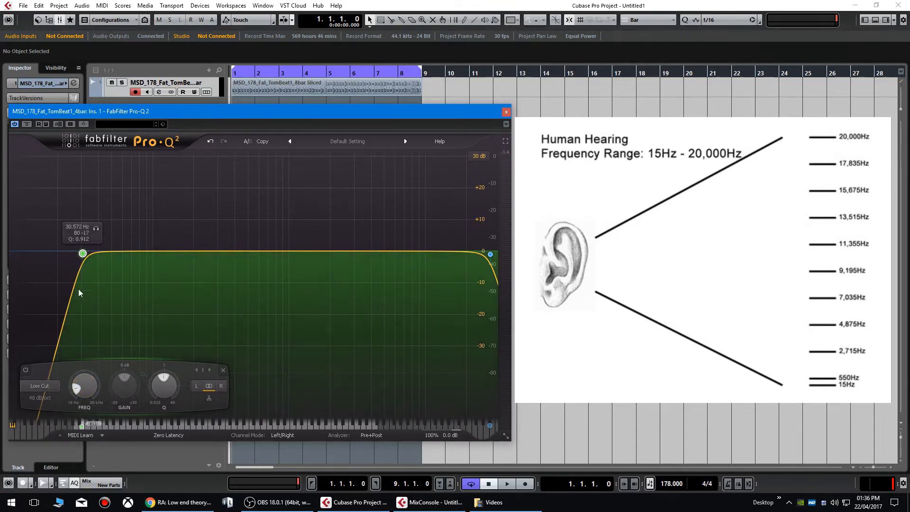
{"action": "left_click_drag", "start_coordinate": [82, 253], "coordinate": [109, 255]}
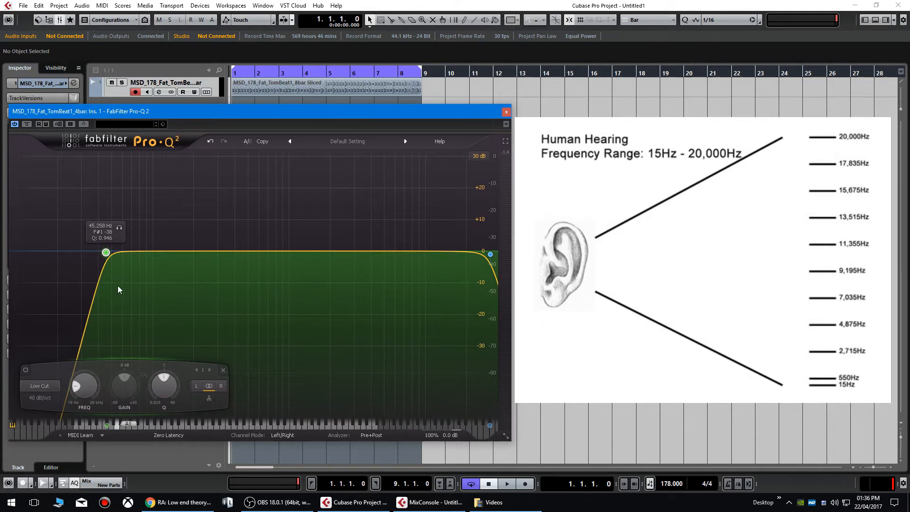
{"action": "left_click_drag", "start_coordinate": [106, 255], "coordinate": [96, 256]}
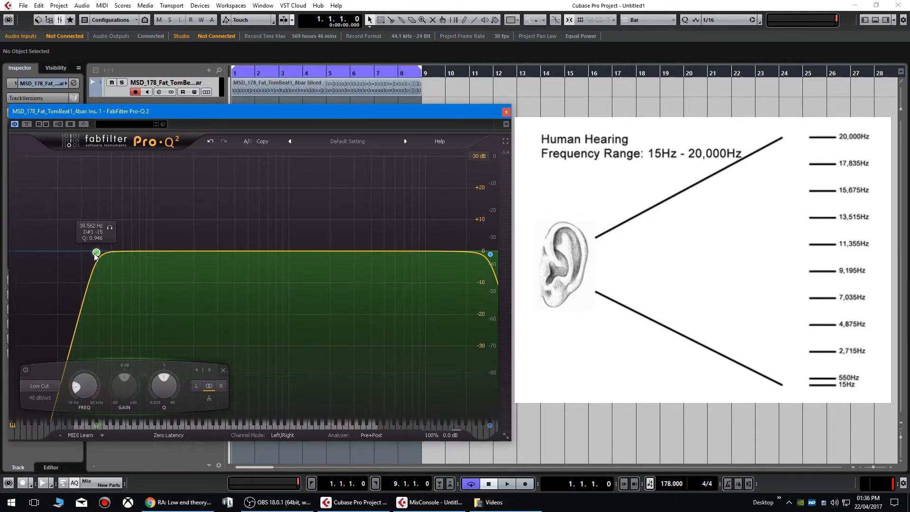
{"action": "left_click_drag", "start_coordinate": [96, 256], "coordinate": [135, 251]}
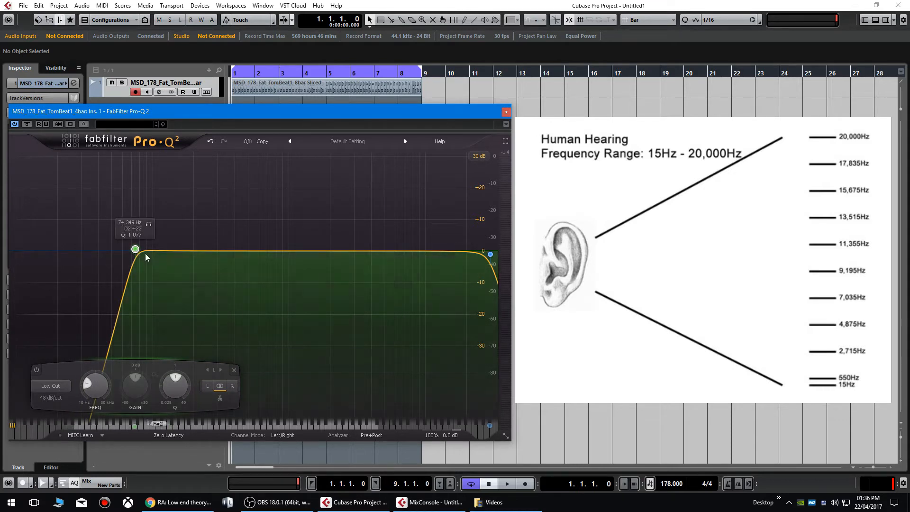
{"action": "left_click_drag", "start_coordinate": [136, 249], "coordinate": [122, 253]}
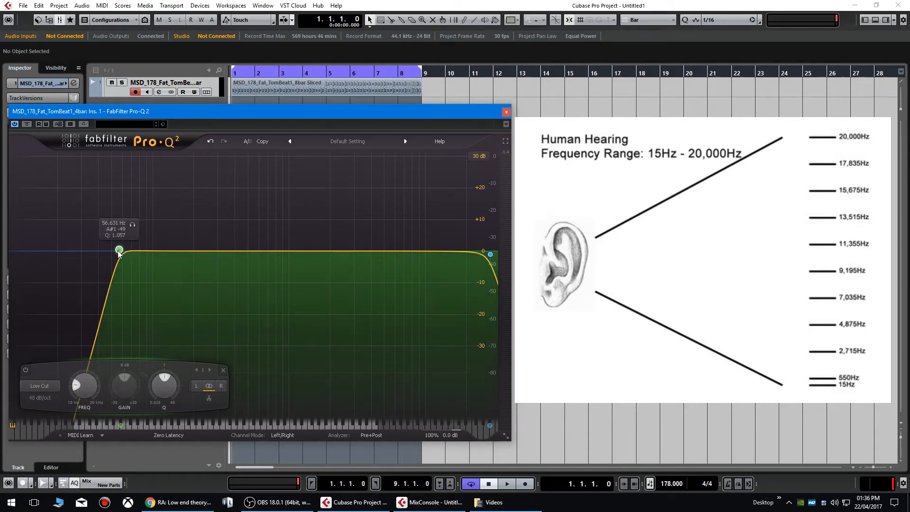
{"action": "mouse_move", "coordinate": [119, 250]}
{"action": "left_mouse_down"}
{"action": "mouse_move", "coordinate": [93, 252]}
{"action": "mouse_move", "coordinate": [123, 251]}
{"action": "mouse_move", "coordinate": [109, 254]}
{"action": "left_mouse_up"}
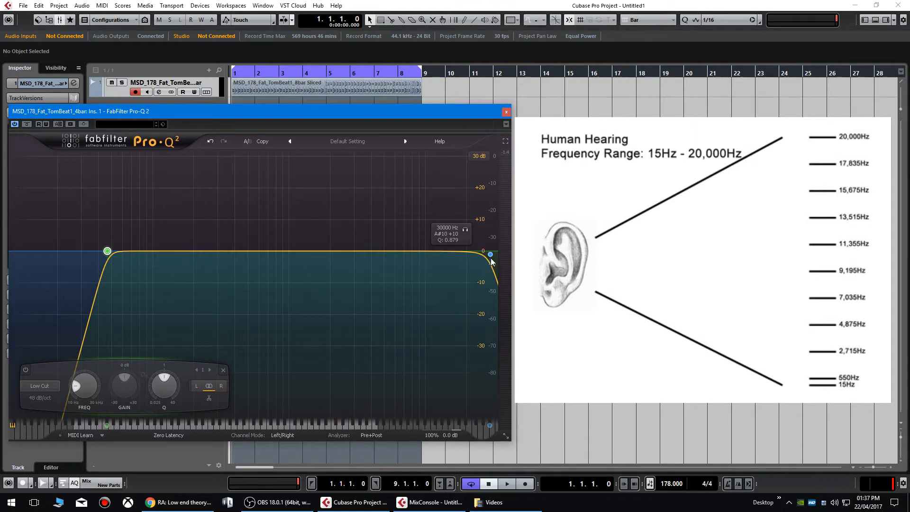
- Sweep the high cut down to 4.6 kHz and back near 20 kHz, then raise the low cut to about 74 Hz
{"action": "left_click_drag", "start_coordinate": [489, 256], "coordinate": [367, 252]}
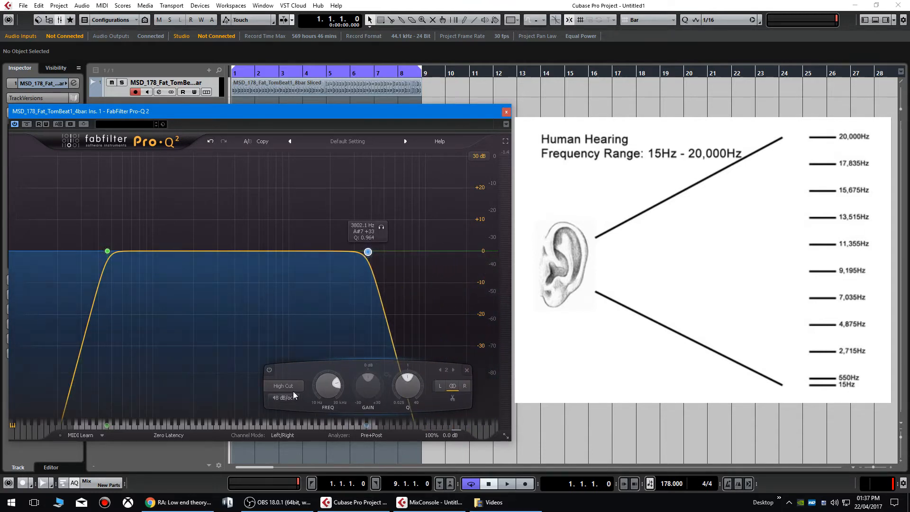
{"action": "left_click", "coordinate": [294, 389]}
{"action": "left_click", "coordinate": [366, 252]}
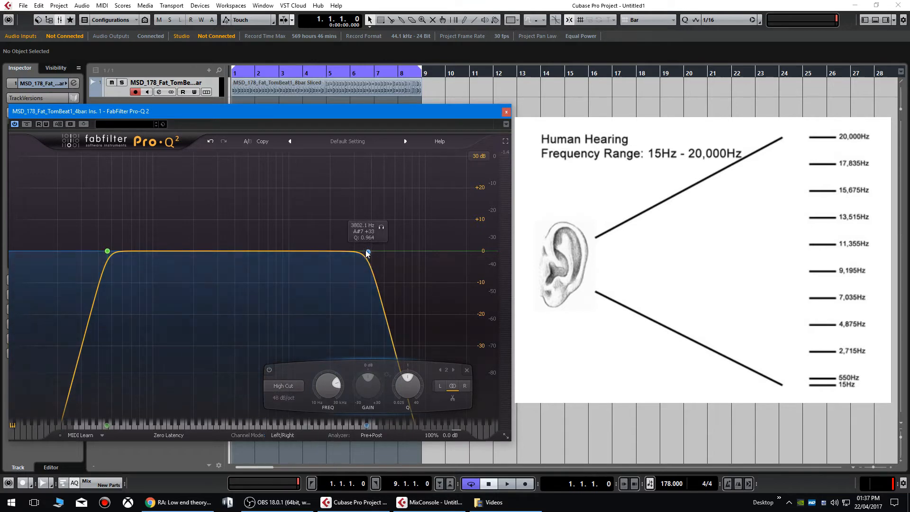
{"action": "left_click_drag", "start_coordinate": [368, 252], "coordinate": [466, 252]}
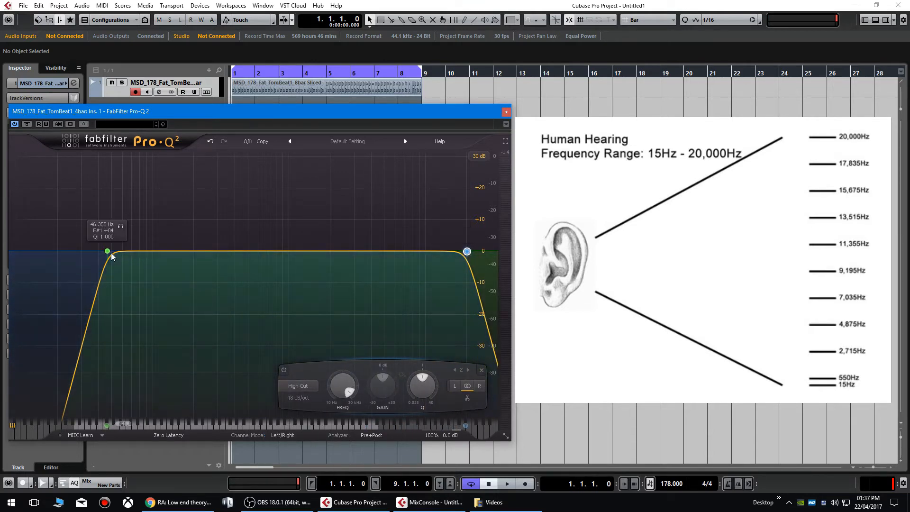
{"action": "left_click_drag", "start_coordinate": [108, 252], "coordinate": [135, 256]}
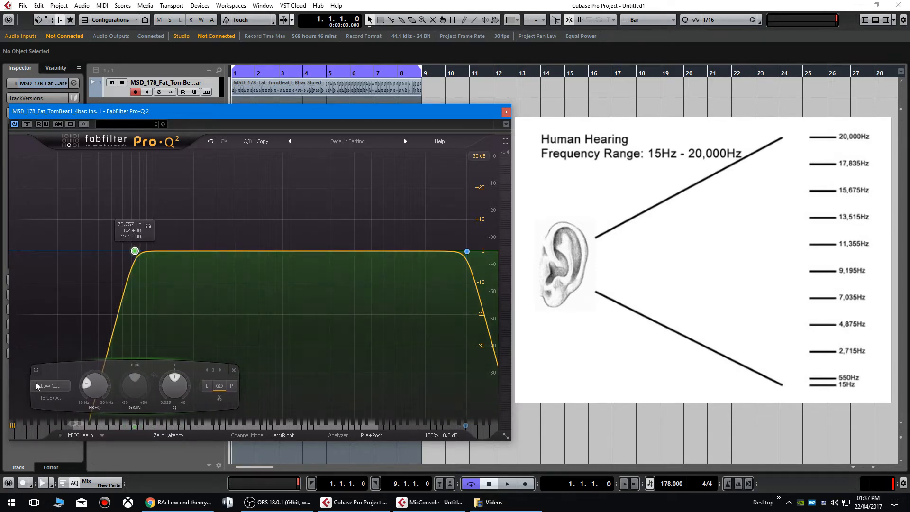
- Play the drum loop while lowering the low cut to about 33 Hz, then stop and mute the track
{"action": "key", "text": "space"}
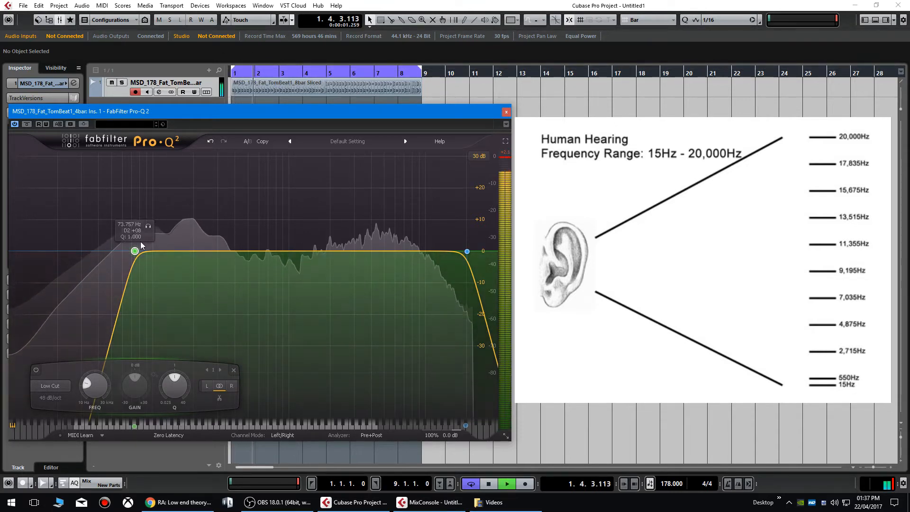
{"action": "left_click_drag", "start_coordinate": [135, 251], "coordinate": [3, 250]}
{"action": "key", "text": "space"}
{"action": "key", "text": "m"}
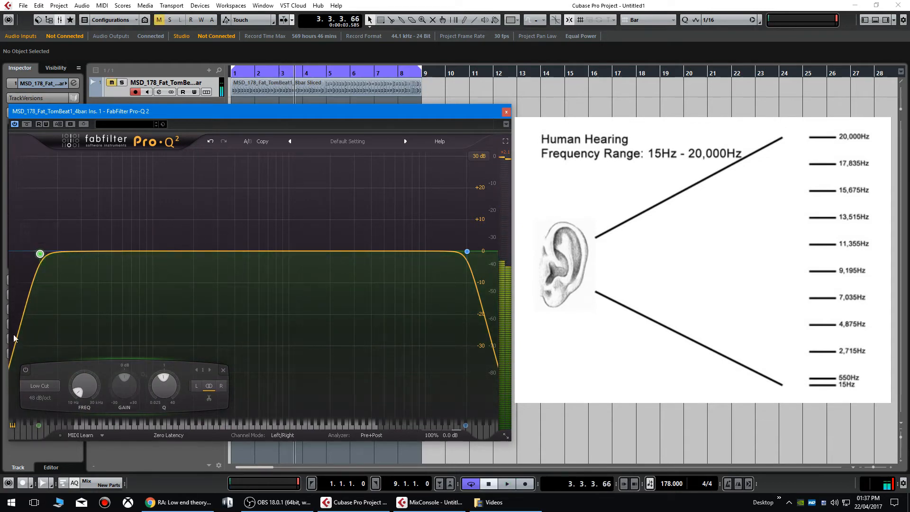
- With the loop playing, sweep the high cut between about 14 kHz, 30000 Hz and 4 kHz
{"action": "left_click_drag", "start_coordinate": [469, 253], "coordinate": [448, 253]}
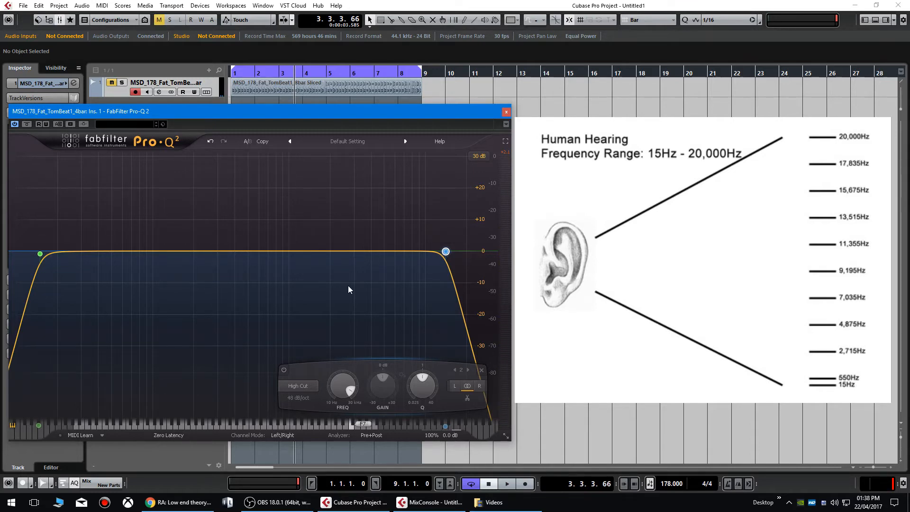
{"action": "key", "text": "space"}
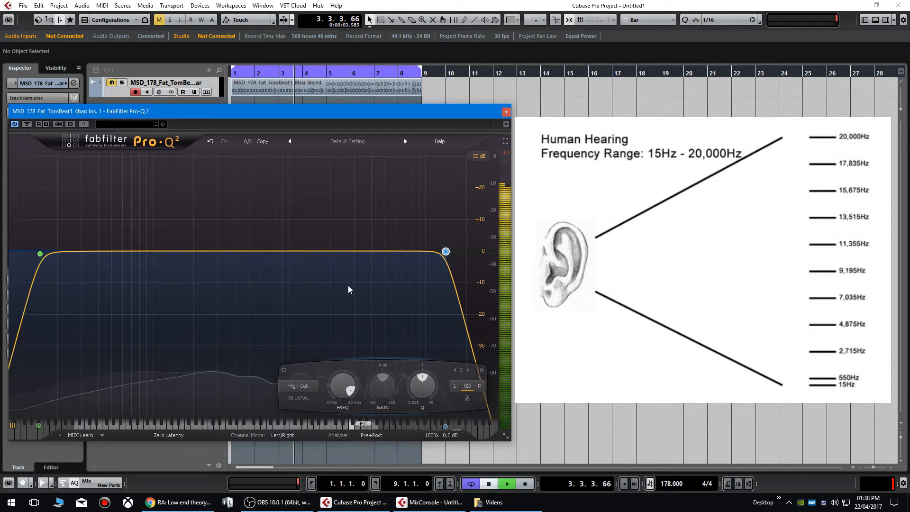
{"action": "left_click_drag", "start_coordinate": [448, 253], "coordinate": [490, 254]}
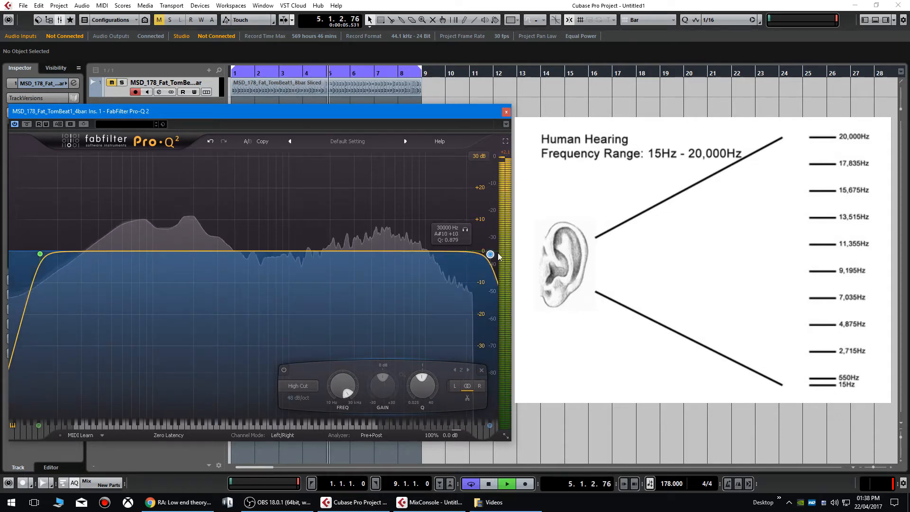
{"action": "left_click_drag", "start_coordinate": [500, 290], "coordinate": [471, 250]}
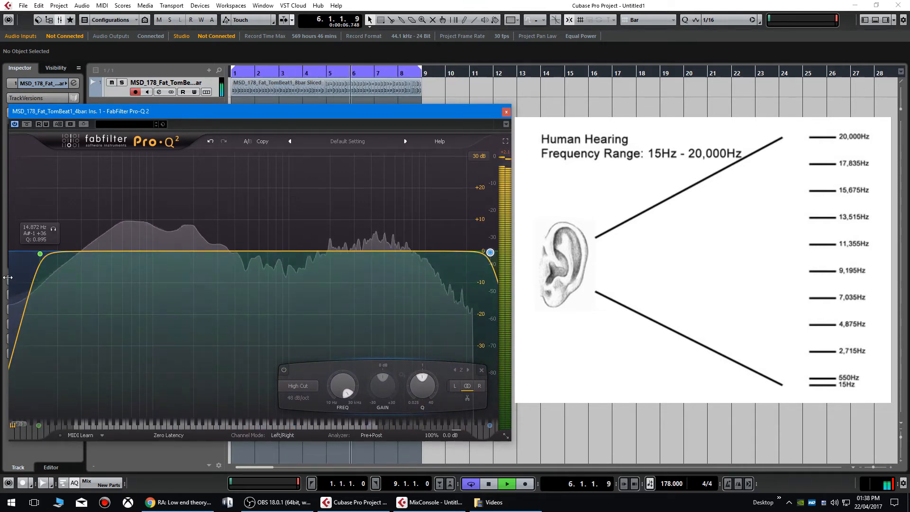
- Stop playback and set the high cut slope to 96 dB/oct
{"action": "key", "text": "space"}
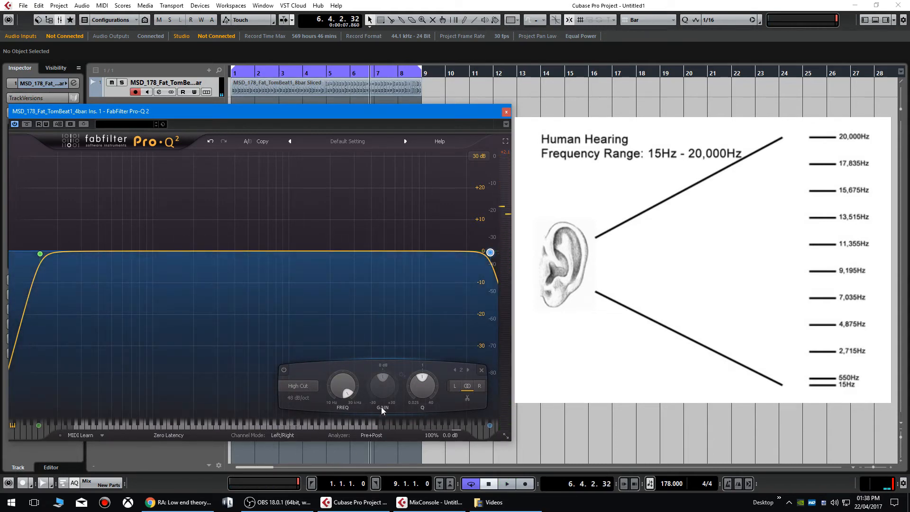
{"action": "left_click", "coordinate": [293, 398]}
{"action": "left_click", "coordinate": [299, 400]}
- Set the low cut to about 78 Hz and the high cut to about 3 kHz, then select both bands
{"action": "left_click_drag", "start_coordinate": [40, 254], "coordinate": [138, 259]}
{"action": "left_click_drag", "start_coordinate": [387, 254], "coordinate": [343, 254]}
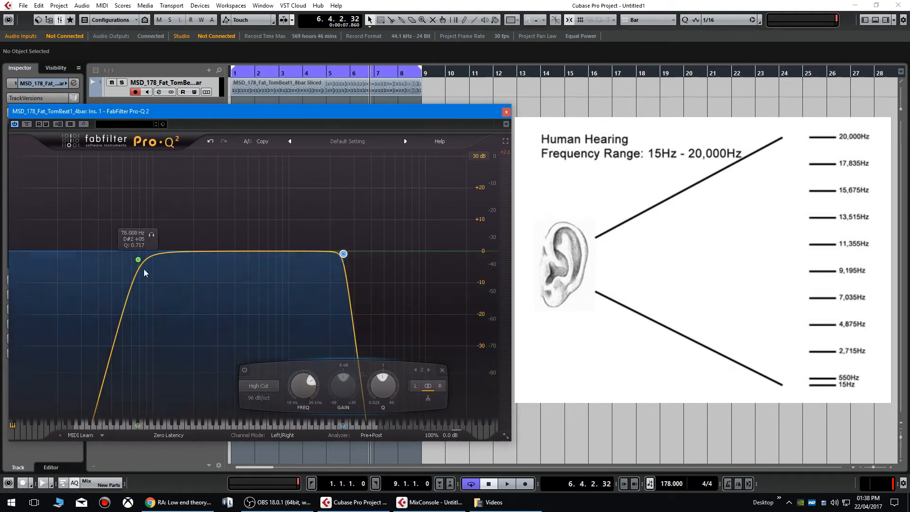
{"action": "left_click", "coordinate": [258, 398]}
{"action": "left_click_drag", "start_coordinate": [84, 171], "coordinate": [380, 272]}
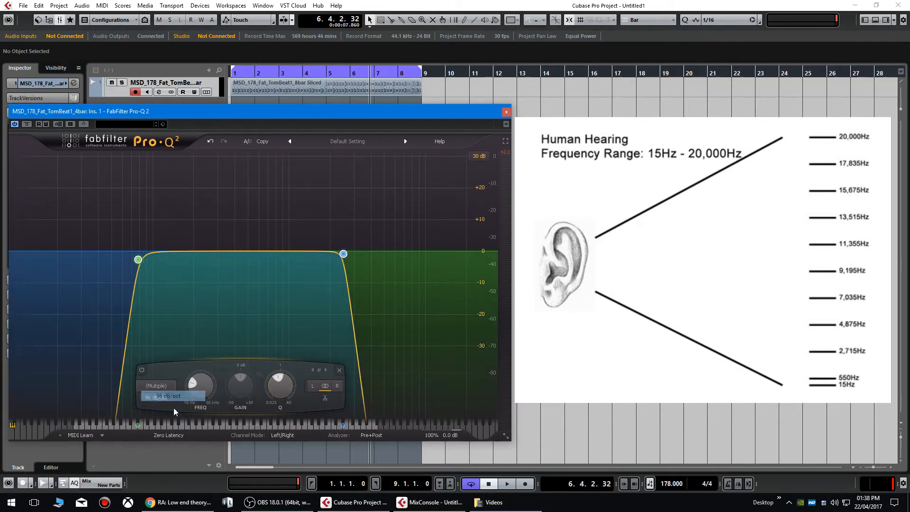
- Switch both band slopes through 6, 12, 18 and 24 dB/oct
{"action": "left_click", "coordinate": [158, 399]}
{"action": "left_click", "coordinate": [180, 313]}
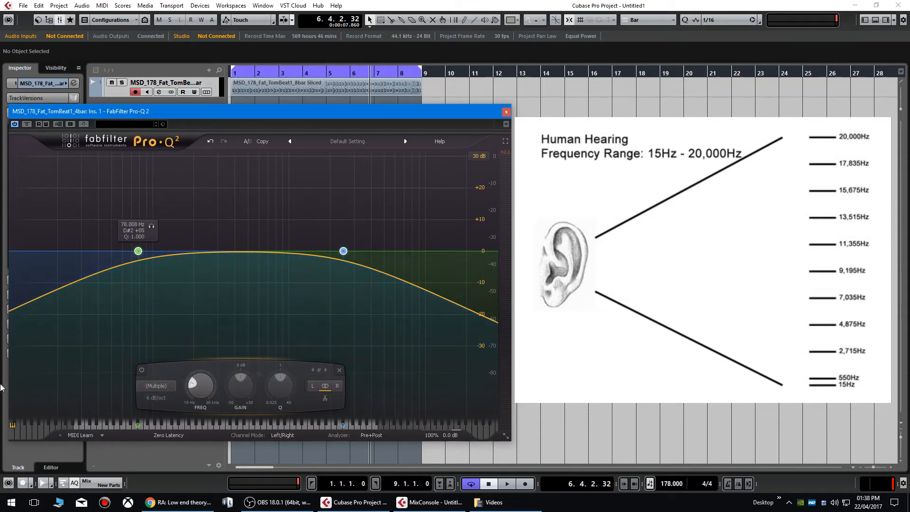
{"action": "left_click", "coordinate": [152, 398]}
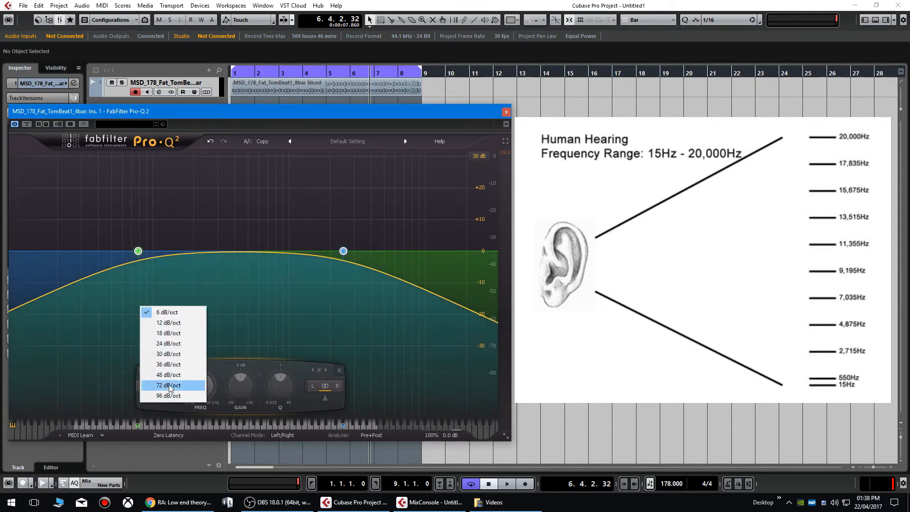
{"action": "left_click", "coordinate": [169, 322]}
{"action": "left_click", "coordinate": [156, 397]}
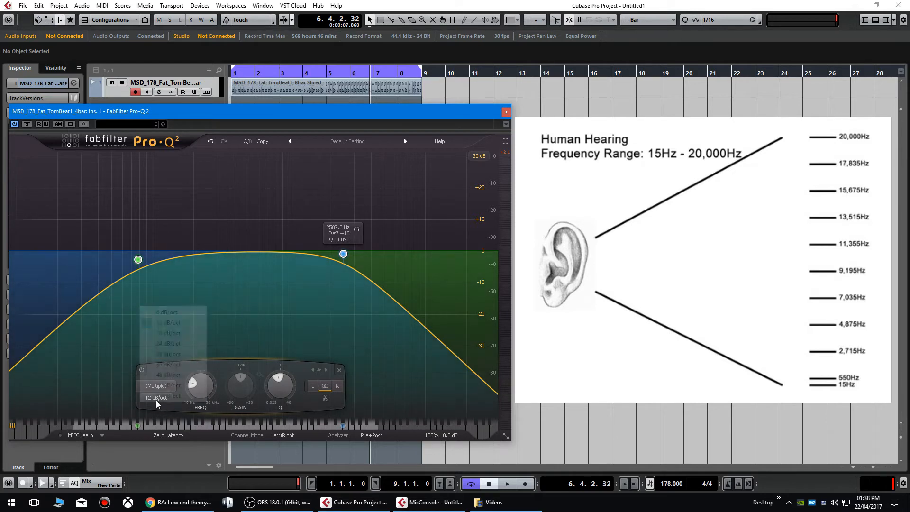
{"action": "left_click", "coordinate": [169, 333]}
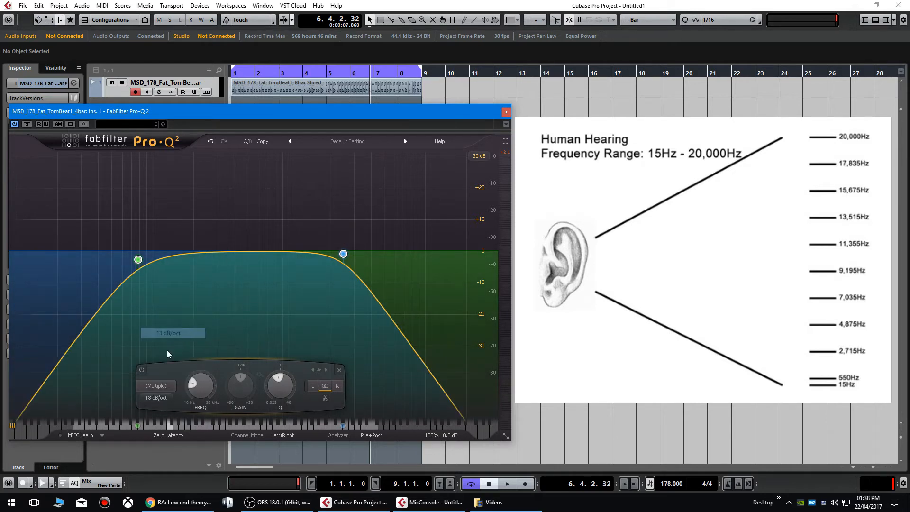
{"action": "left_click", "coordinate": [160, 400]}
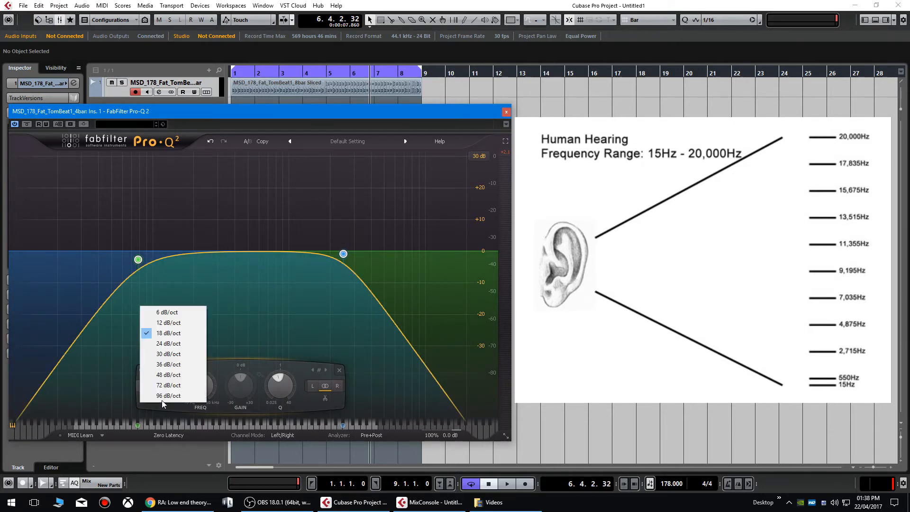
{"action": "left_click", "coordinate": [169, 344]}
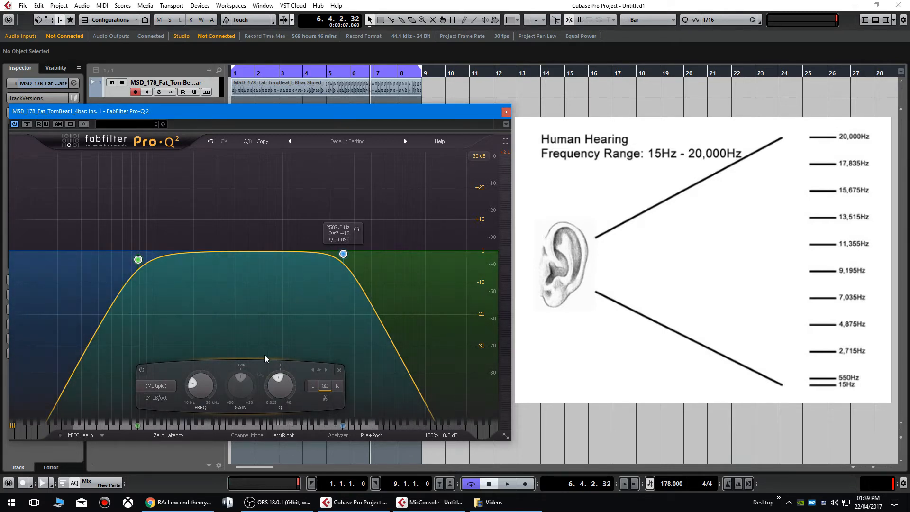
- Try 48 dB/oct, return to 24 dB/oct, then set both slopes to 96 dB/oct
{"action": "left_click", "coordinate": [163, 402]}
{"action": "left_click", "coordinate": [175, 374]}
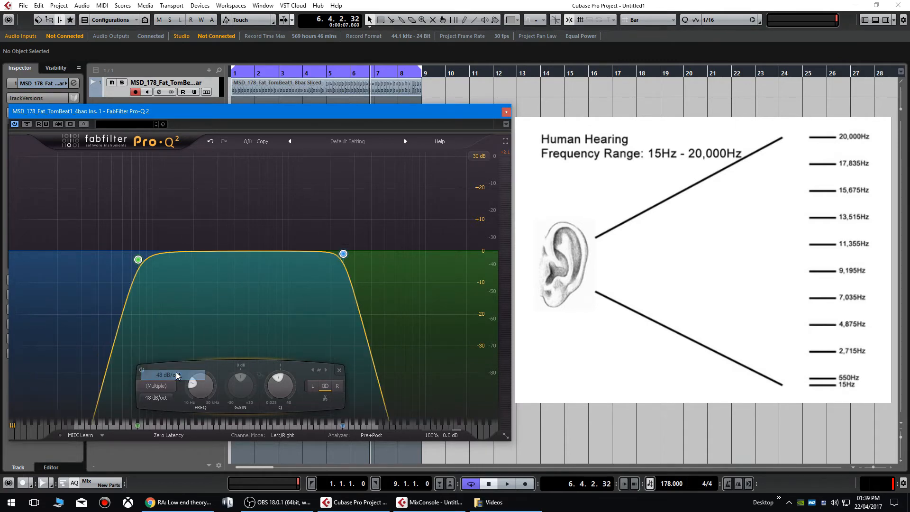
{"action": "left_click", "coordinate": [155, 399]}
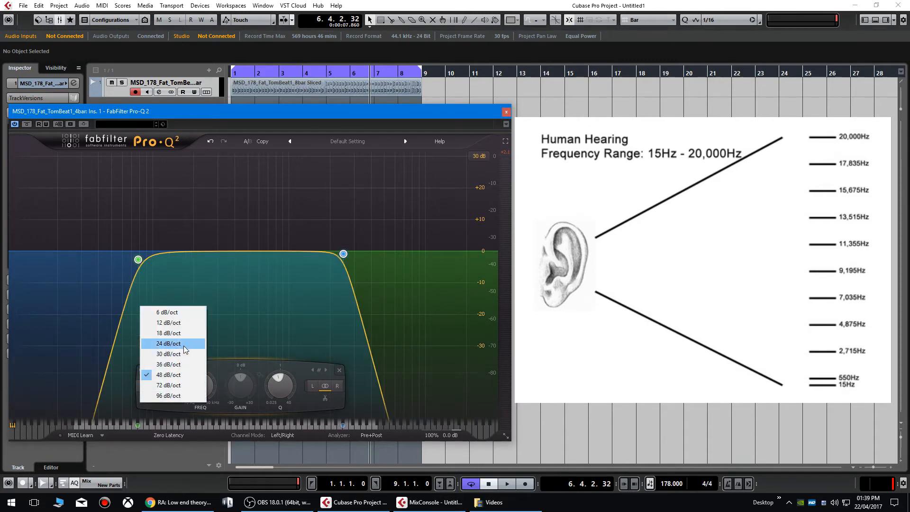
{"action": "left_click", "coordinate": [184, 343]}
{"action": "left_click", "coordinate": [162, 397]}
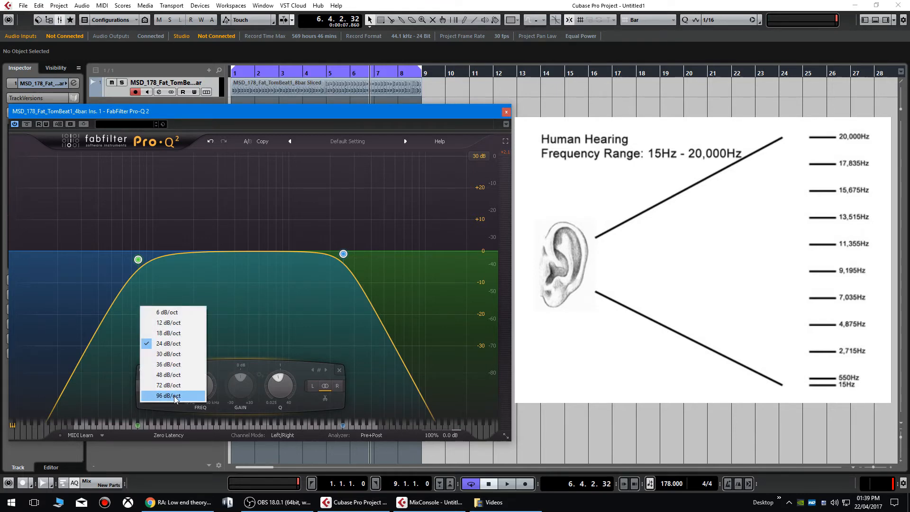
{"action": "left_click", "coordinate": [174, 396]}
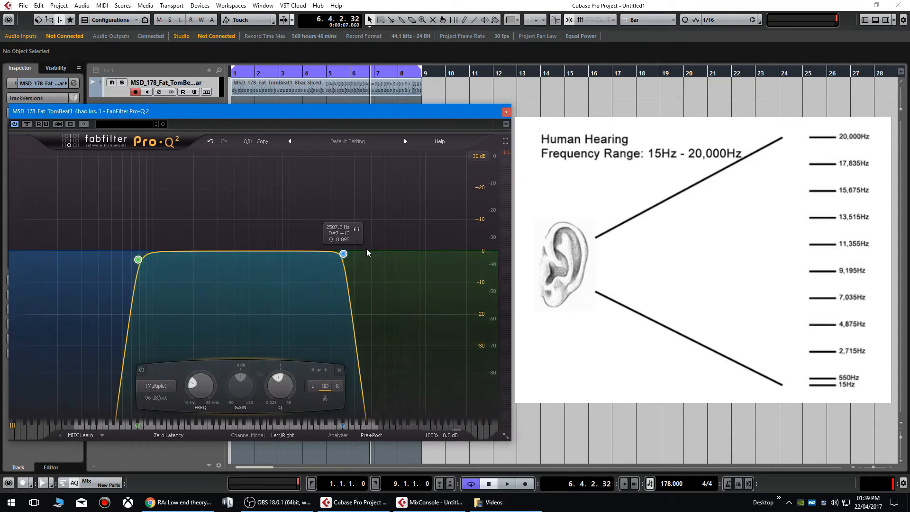
- Nudge the upper edge, set 18 dB/oct slopes with Q about 2.96, then delete both bands
{"action": "mouse_move", "coordinate": [343, 253]}
{"action": "left_mouse_down"}
{"action": "mouse_move", "coordinate": [318, 254]}
{"action": "mouse_move", "coordinate": [371, 255]}
{"action": "mouse_move", "coordinate": [345, 254]}
{"action": "left_mouse_up"}
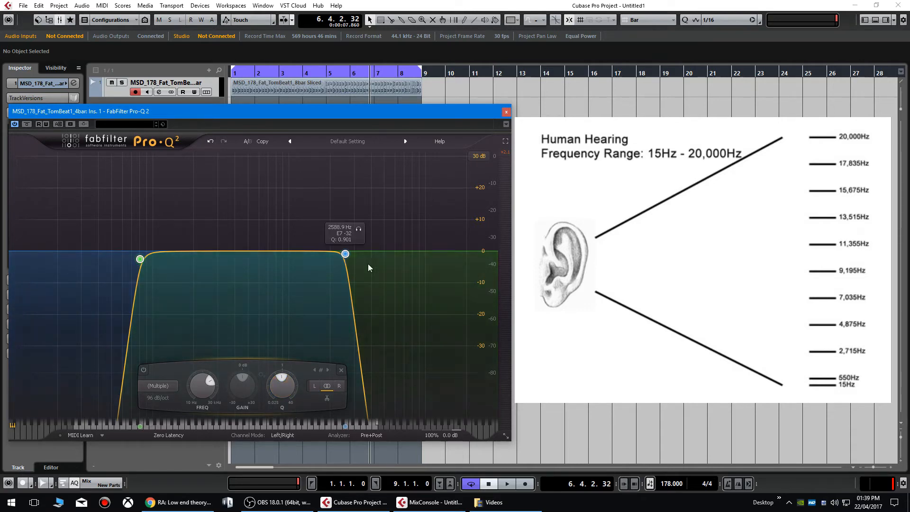
{"action": "left_click_drag", "start_coordinate": [282, 385], "coordinate": [268, 432]}
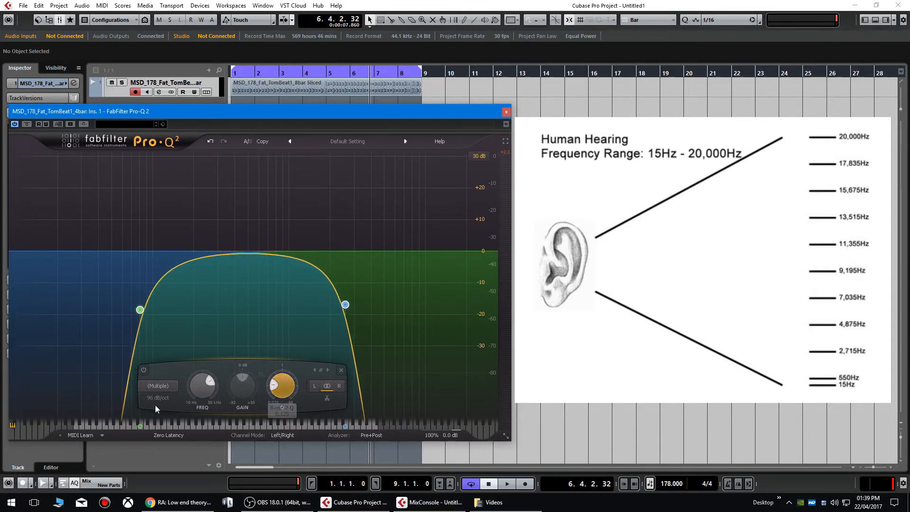
{"action": "left_click", "coordinate": [166, 397]}
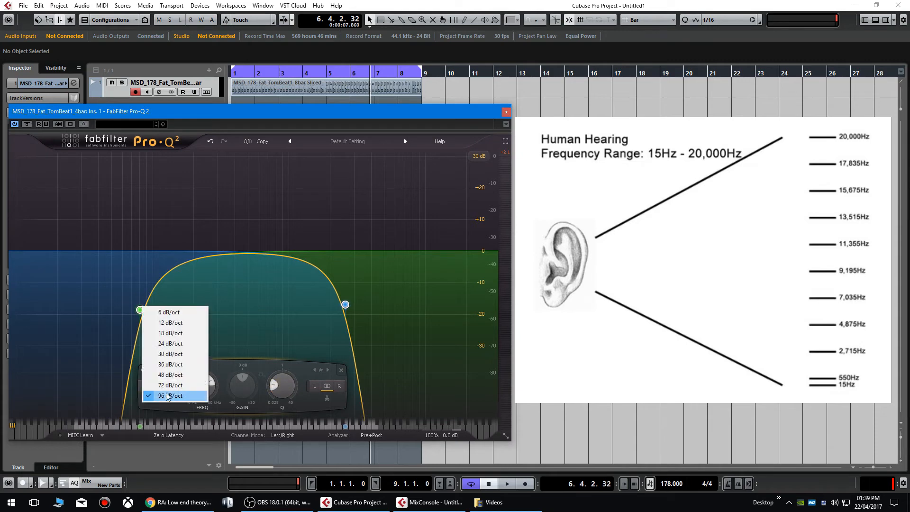
{"action": "left_click", "coordinate": [188, 334]}
{"action": "left_click_drag", "start_coordinate": [283, 390], "coordinate": [292, 335]}
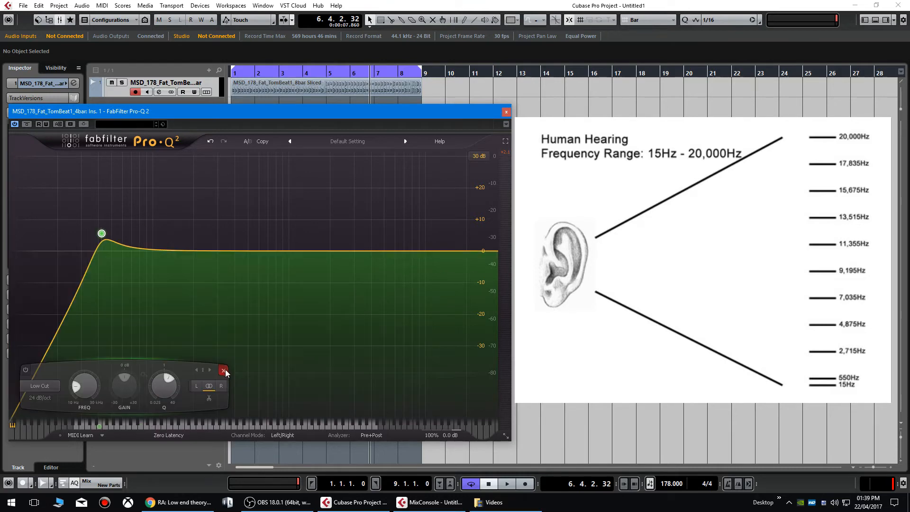
{"action": "left_click", "coordinate": [225, 370]}
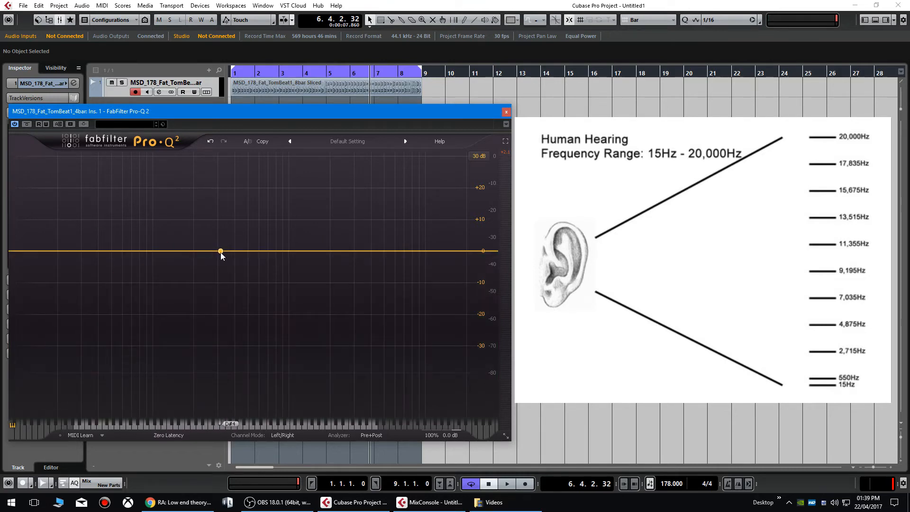
- Add a bell band and drag it to about 417 Hz at -11.4 dB
{"action": "left_click", "coordinate": [176, 250]}
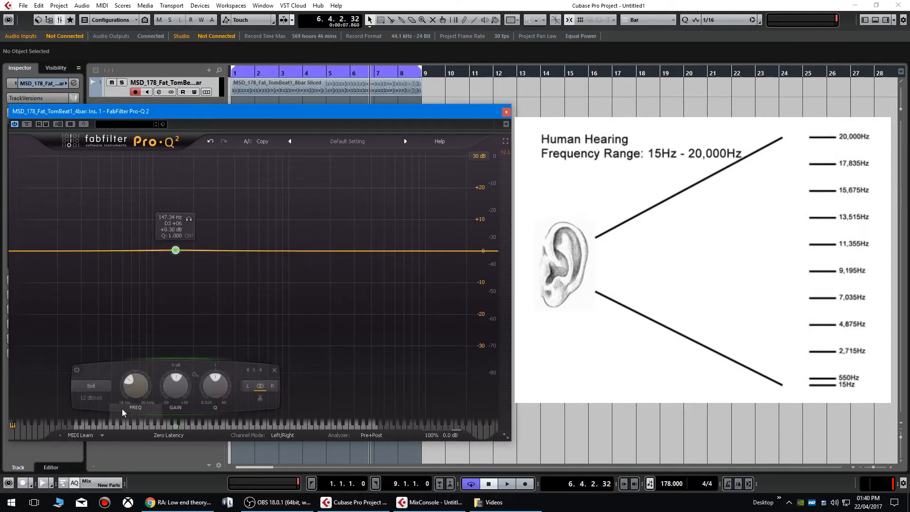
{"action": "left_click_drag", "start_coordinate": [175, 251], "coordinate": [237, 287]}
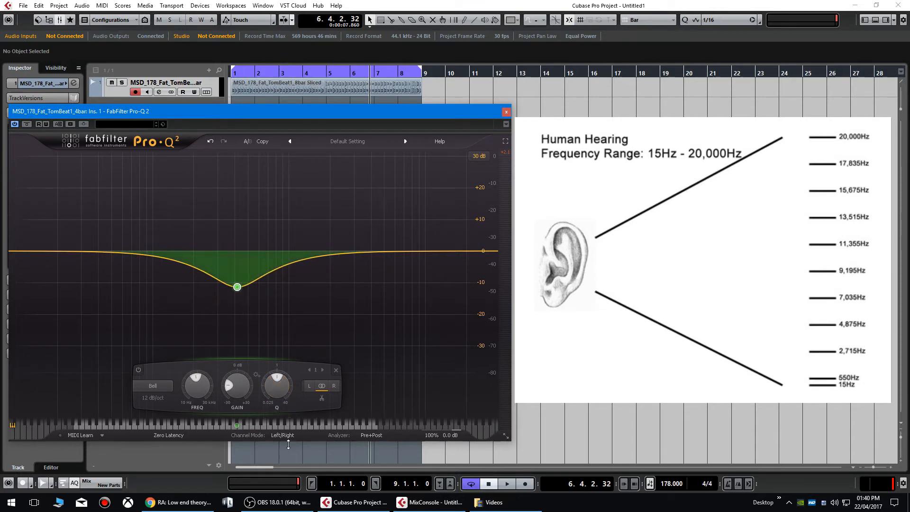
{"action": "mouse_move", "coordinate": [276, 386]}
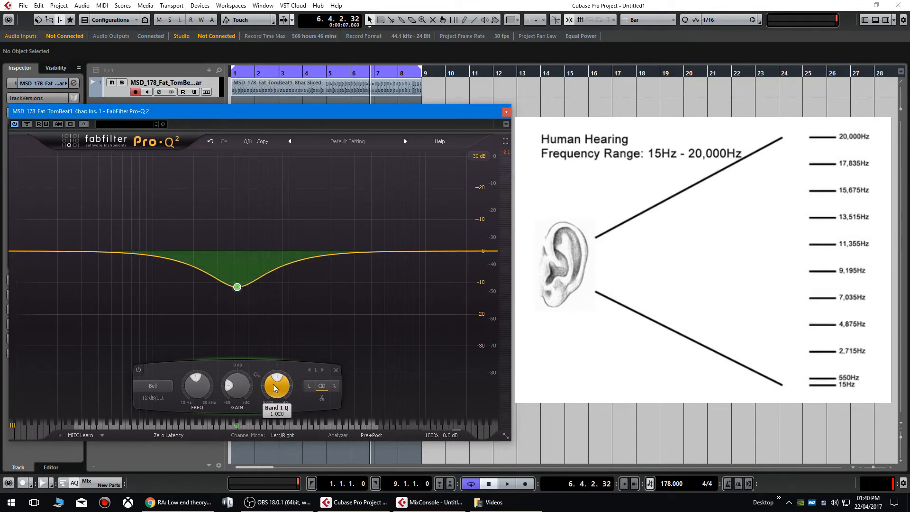
{"action": "scroll", "coordinate": [274, 383], "scroll_direction": "down", "scroll_amount": 5}
- Narrow the bell to a tight Q 40 notch, then widen its Q down to 0.039
{"action": "left_click_drag", "start_coordinate": [303, 393], "coordinate": [253, 257]}
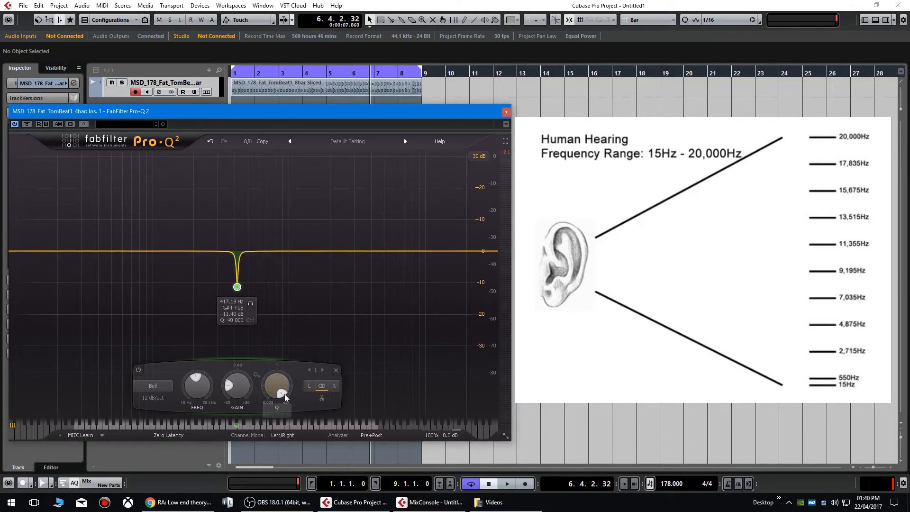
{"action": "scroll", "coordinate": [274, 397], "scroll_direction": "down", "scroll_amount": 5}
{"action": "scroll", "coordinate": [272, 400], "scroll_direction": "down", "scroll_amount": 5}
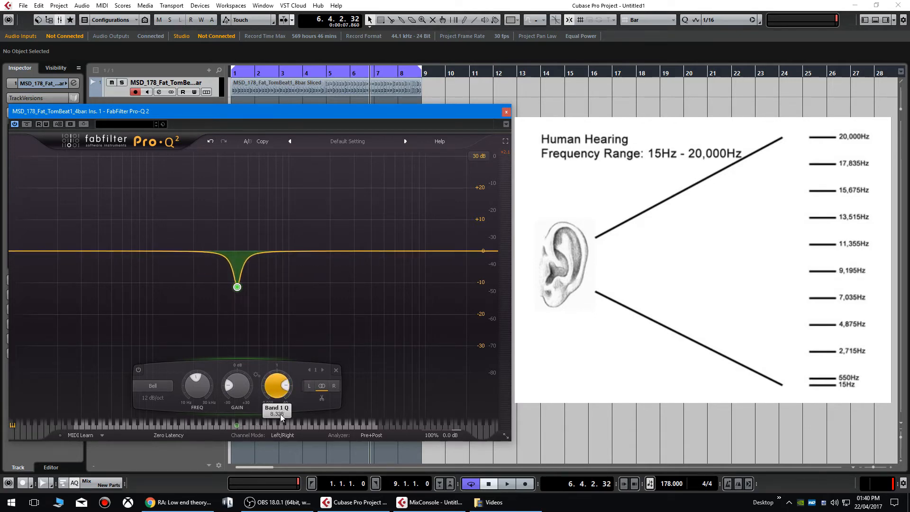
{"action": "scroll", "coordinate": [266, 403], "scroll_direction": "up", "scroll_amount": 5}
{"action": "scroll", "coordinate": [265, 403], "scroll_direction": "down", "scroll_amount": 15}
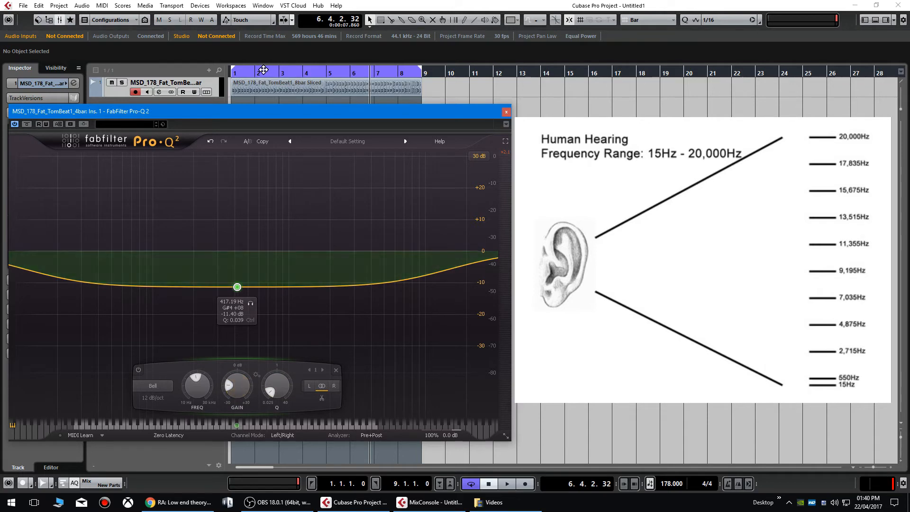
- Play the loop from the start and move the notch to 164.81 Hz, -15.60 dB, widening it
{"action": "left_click", "coordinate": [237, 73]}
{"action": "key", "text": "space"}
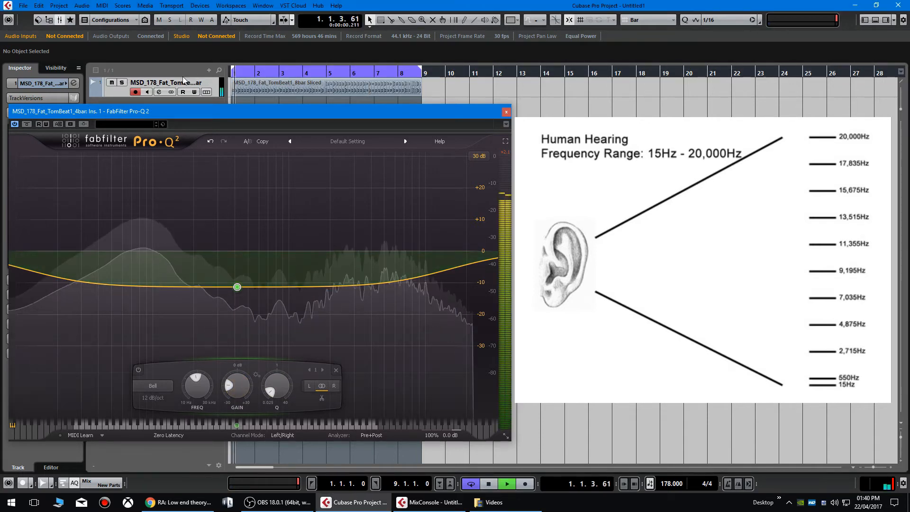
{"action": "scroll", "coordinate": [277, 386], "scroll_direction": "up", "scroll_amount": 8}
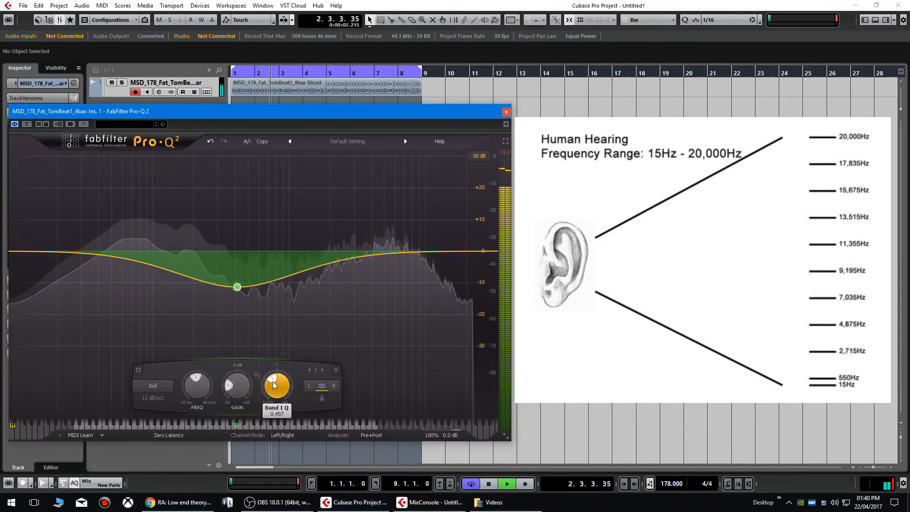
{"action": "scroll", "coordinate": [279, 379], "scroll_direction": "up", "scroll_amount": 15}
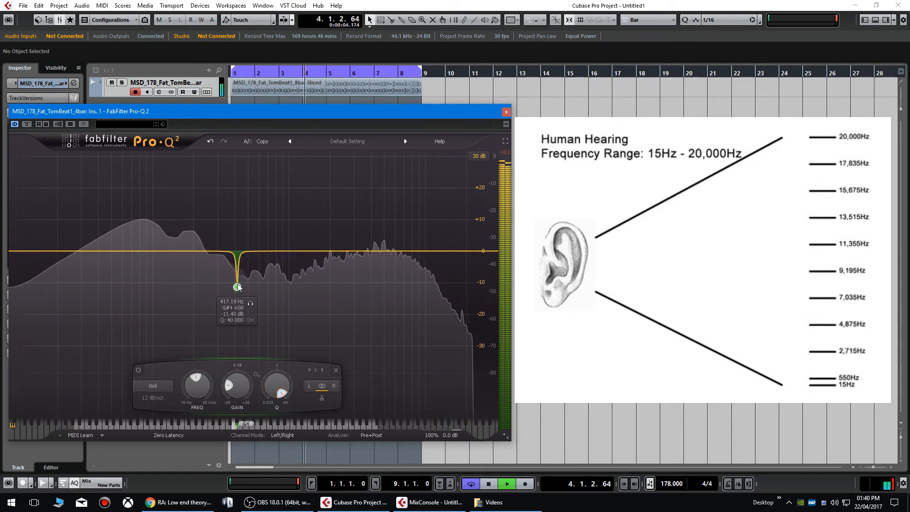
{"action": "left_click_drag", "start_coordinate": [237, 286], "coordinate": [184, 300]}
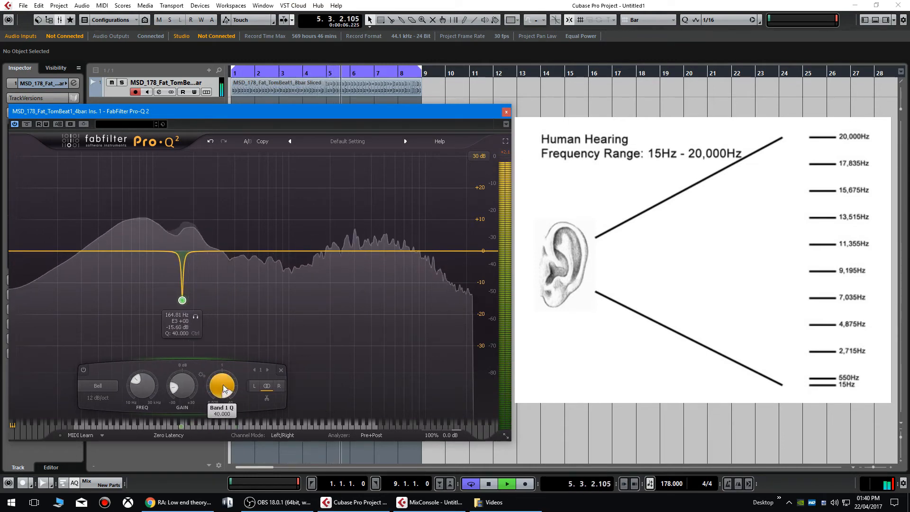
{"action": "left_click_drag", "start_coordinate": [223, 385], "coordinate": [148, 247]}
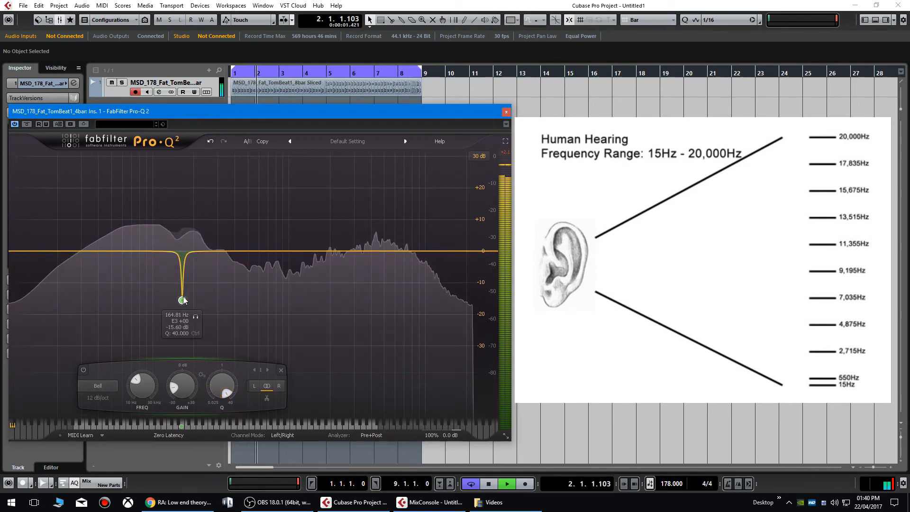
- Reshape the band into a narrow +5.55 dB bell at 857.59 Hz, Q 40, stopping playback
{"action": "left_click_drag", "start_coordinate": [188, 305], "coordinate": [198, 224]}
{"action": "left_click_drag", "start_coordinate": [234, 380], "coordinate": [240, 511]}
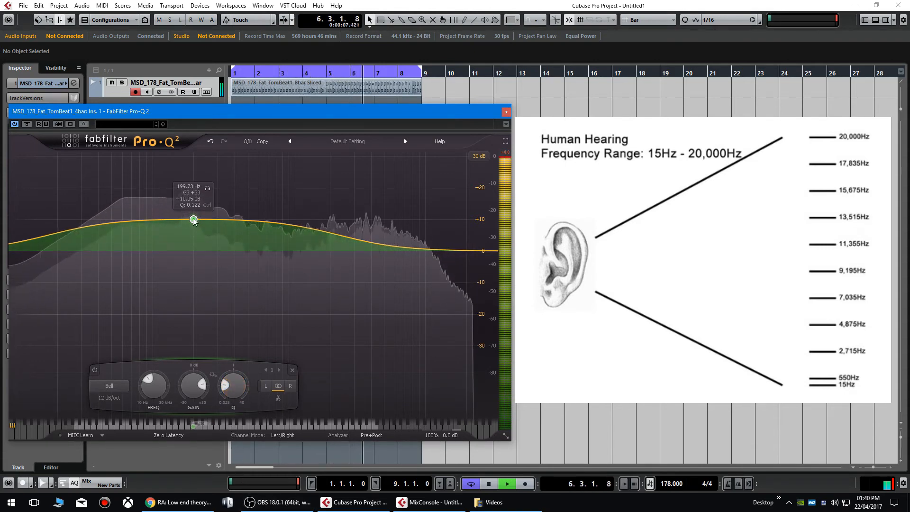
{"action": "left_click_drag", "start_coordinate": [200, 227], "coordinate": [286, 242]}
{"action": "left_click_drag", "start_coordinate": [317, 368], "coordinate": [350, 308]}
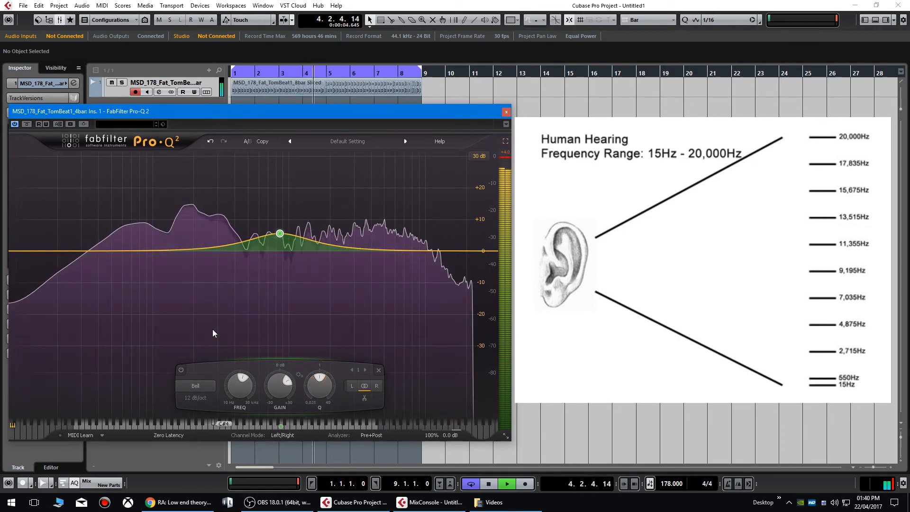
{"action": "key", "text": "space"}
{"action": "left_click_drag", "start_coordinate": [313, 382], "coordinate": [382, 254]}
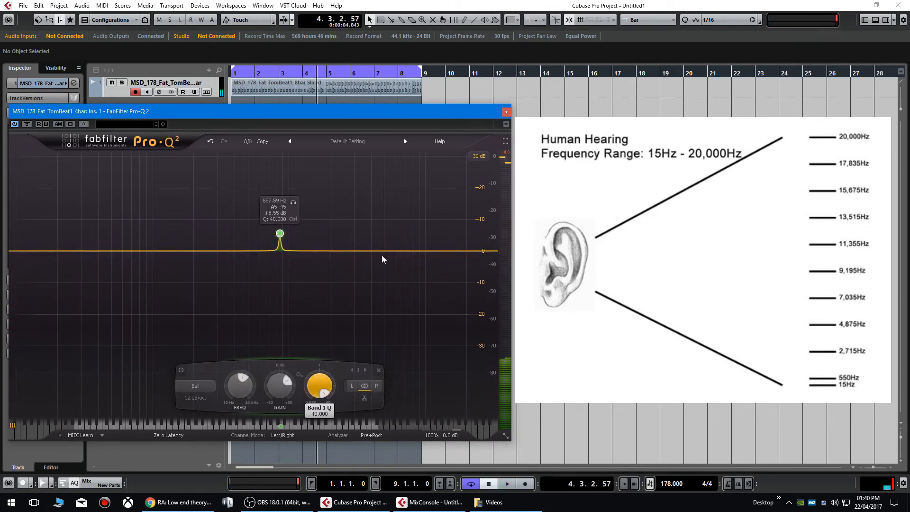
- Turn the band into a deep cut of about -17 dB near 95.6 Hz and widen it
{"action": "left_click_drag", "start_coordinate": [280, 234], "coordinate": [152, 293]}
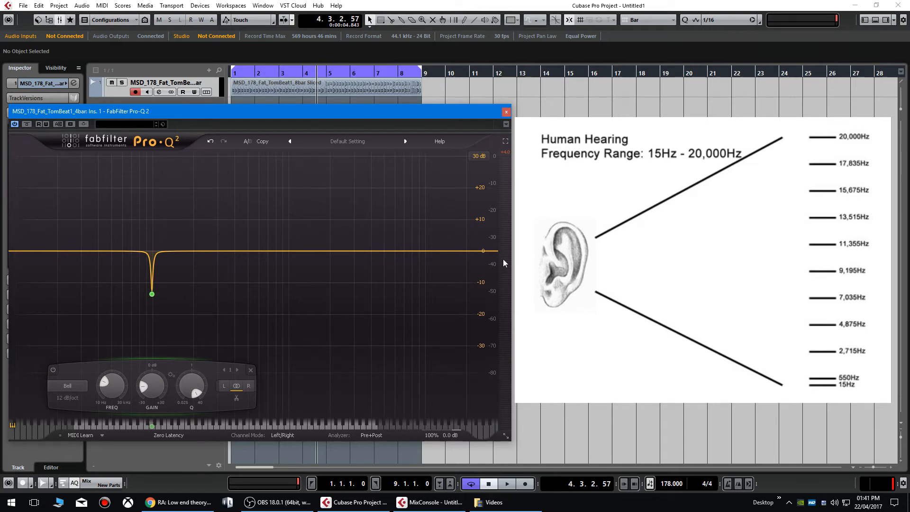
{"action": "mouse_move", "coordinate": [151, 294]}
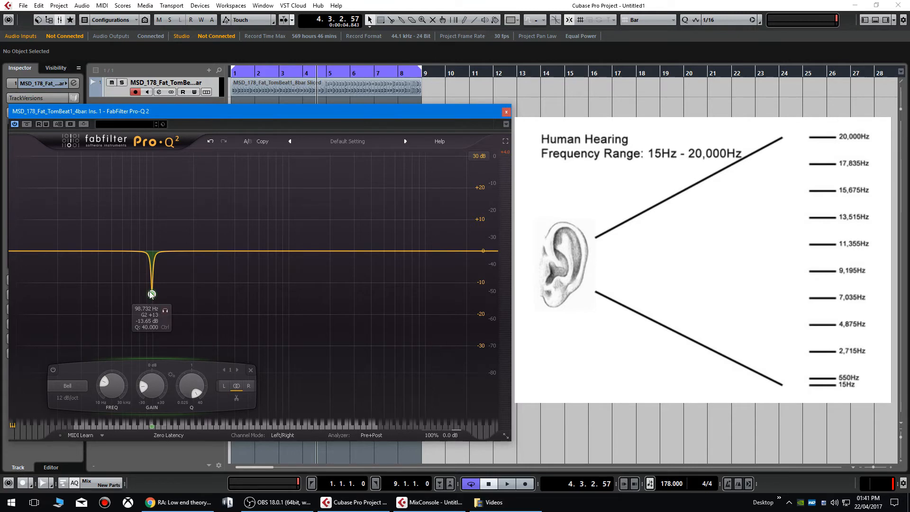
{"action": "mouse_move", "coordinate": [152, 294]}
{"action": "left_mouse_down"}
{"action": "mouse_move", "coordinate": [152, 354]}
{"action": "mouse_move", "coordinate": [146, 266]}
{"action": "mouse_move", "coordinate": [146, 279]}
{"action": "left_mouse_up"}
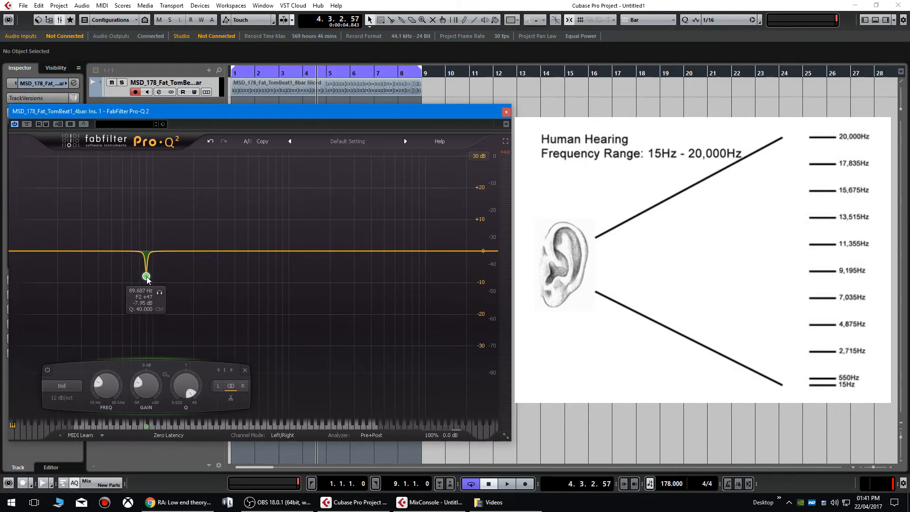
{"action": "left_click_drag", "start_coordinate": [187, 386], "coordinate": [190, 458]}
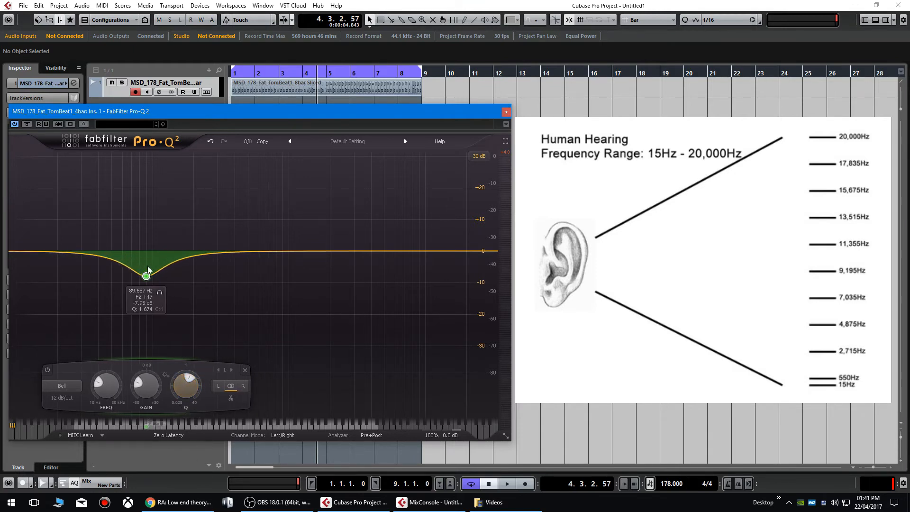
- Turn the cut into a broad +1.35 dB bell boost at 2804.7 Hz
{"action": "left_click_drag", "start_coordinate": [147, 274], "coordinate": [354, 243]}
{"action": "left_click_drag", "start_coordinate": [394, 380], "coordinate": [407, 346]}
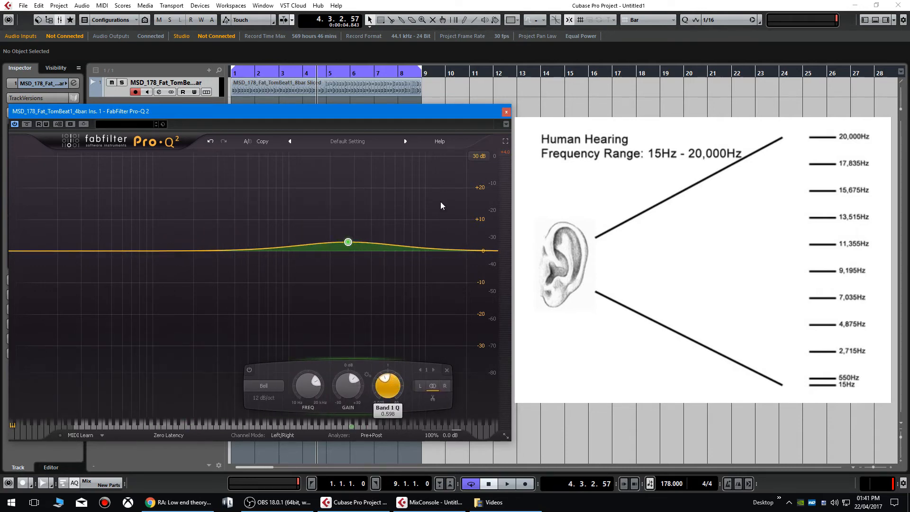
{"action": "left_click_drag", "start_coordinate": [440, 203], "coordinate": [443, 177]}
{"action": "left_click_drag", "start_coordinate": [347, 241], "coordinate": [351, 218]}
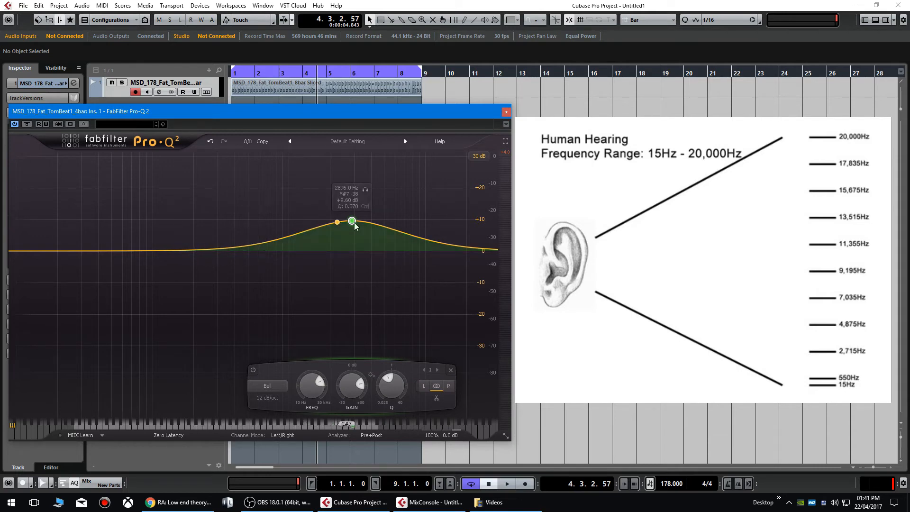
{"action": "left_click_drag", "start_coordinate": [352, 221], "coordinate": [349, 248]}
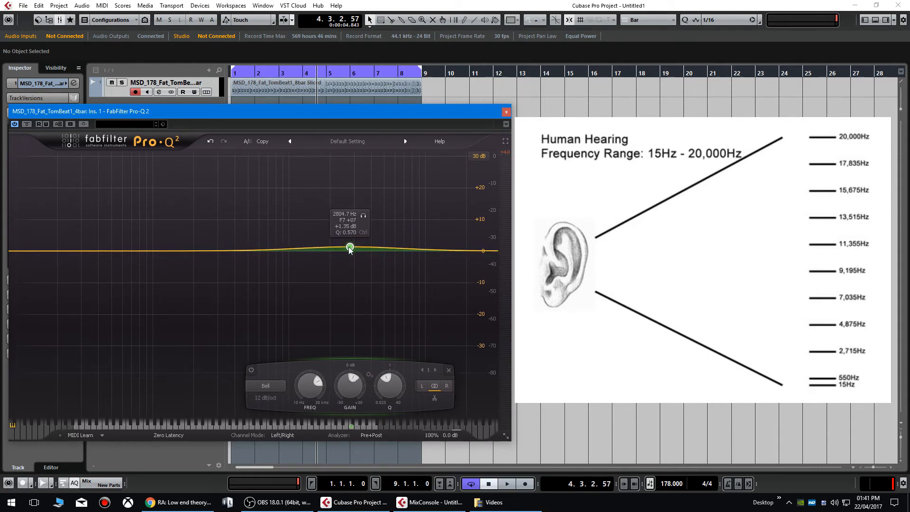
- Change the band to a Low Shelf and settle it at 142.69 Hz, about +7 dB, Q 40
{"action": "left_click", "coordinate": [268, 385]}
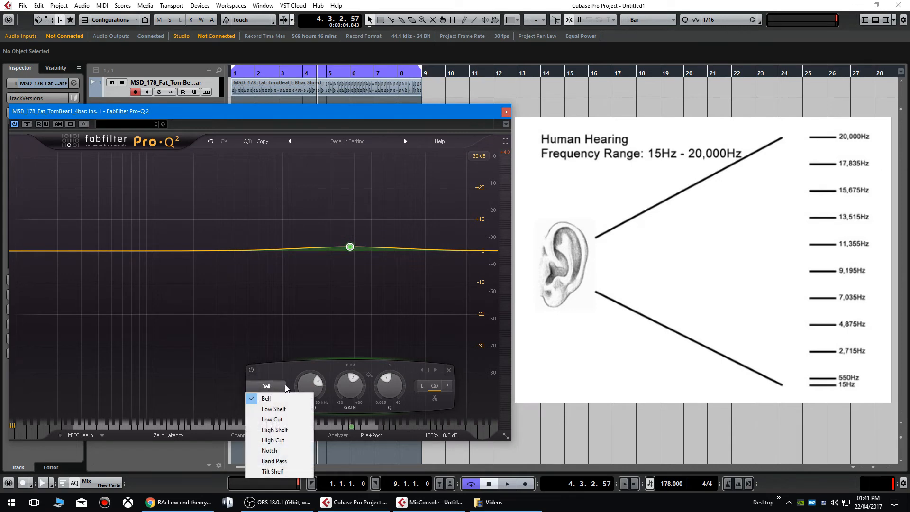
{"action": "left_click", "coordinate": [291, 409]}
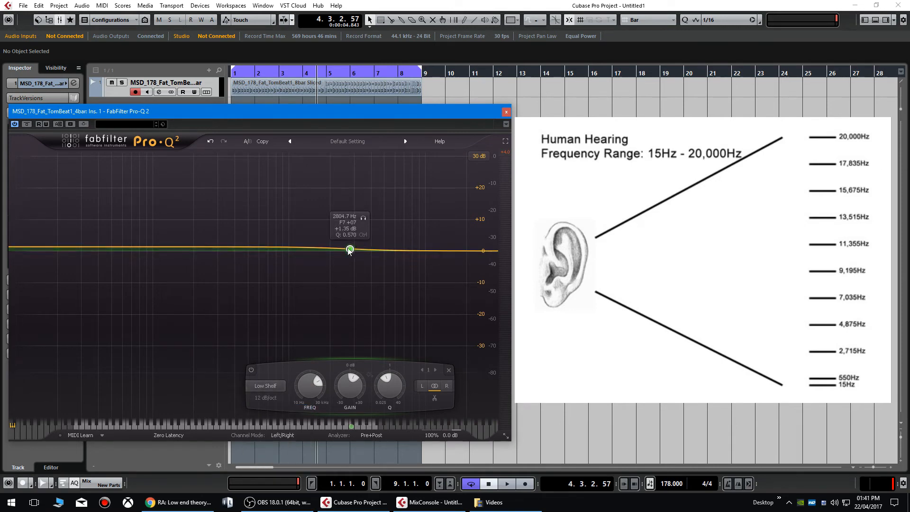
{"action": "left_click_drag", "start_coordinate": [350, 250], "coordinate": [223, 233]}
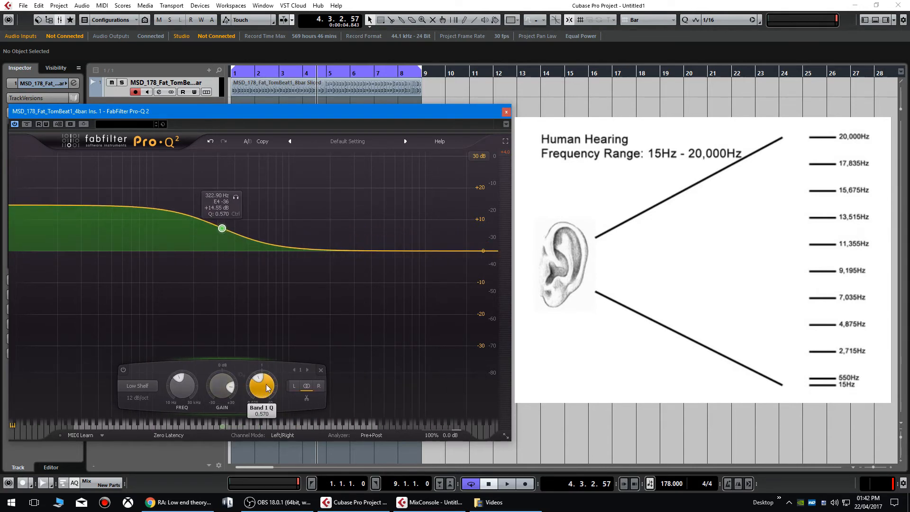
{"action": "left_click_drag", "start_coordinate": [271, 313], "coordinate": [280, 408]}
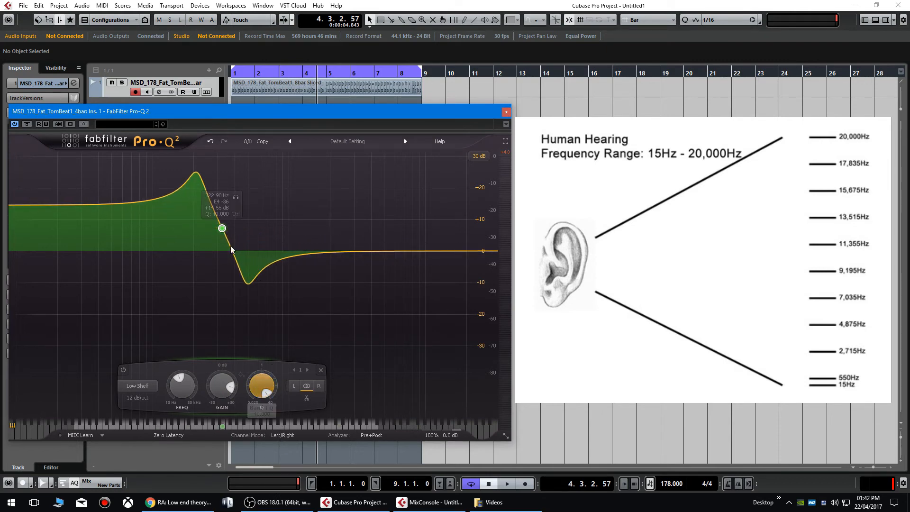
{"action": "mouse_move", "coordinate": [223, 230]}
{"action": "left_mouse_down"}
{"action": "mouse_move", "coordinate": [219, 223]}
{"action": "mouse_move", "coordinate": [227, 240]}
{"action": "left_mouse_up"}
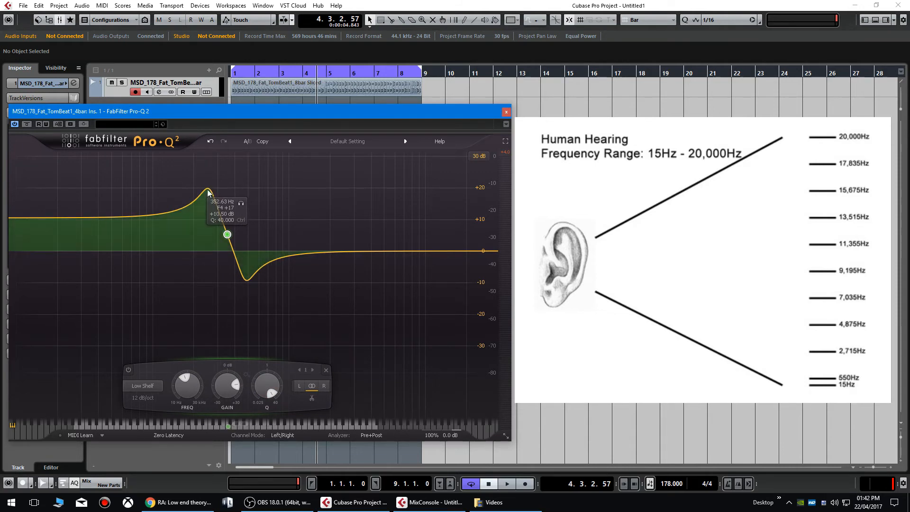
{"action": "left_click_drag", "start_coordinate": [228, 236], "coordinate": [174, 239]}
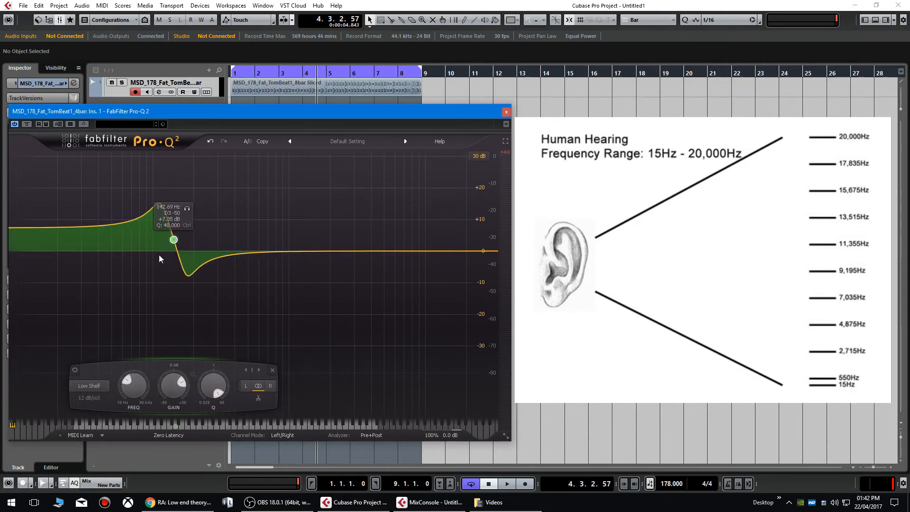
- Make the band a High Shelf at about 498 Hz with Q 40 and a 96 dB/oct slope
{"action": "left_click", "coordinate": [91, 384]}
{"action": "left_click", "coordinate": [109, 430]}
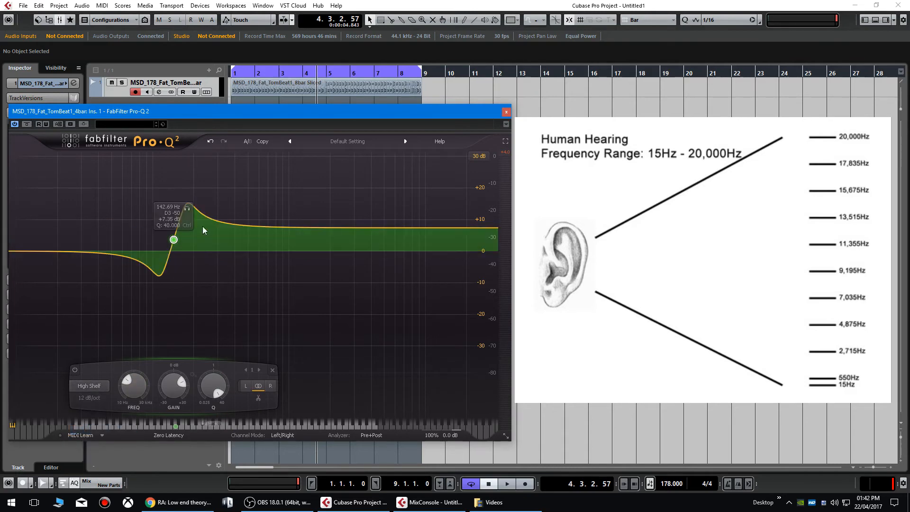
{"action": "left_click_drag", "start_coordinate": [173, 239], "coordinate": [247, 235]}
{"action": "left_click_drag", "start_coordinate": [286, 384], "coordinate": [280, 457]}
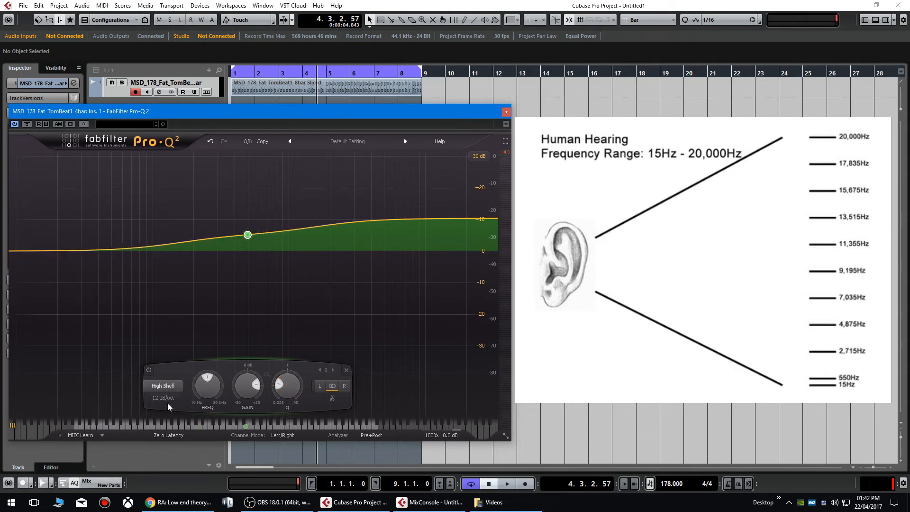
{"action": "left_click", "coordinate": [168, 394]}
{"action": "left_click", "coordinate": [189, 376]}
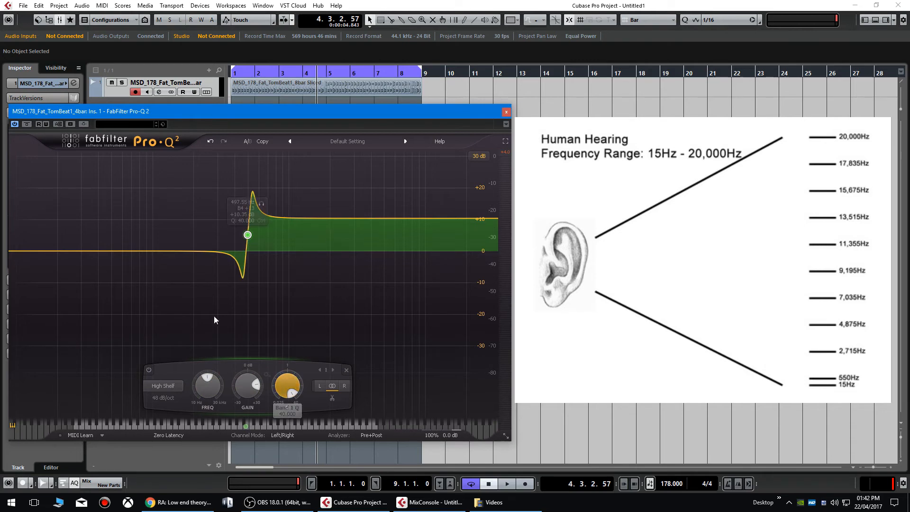
{"action": "left_click", "coordinate": [167, 396]}
{"action": "left_click", "coordinate": [175, 395]}
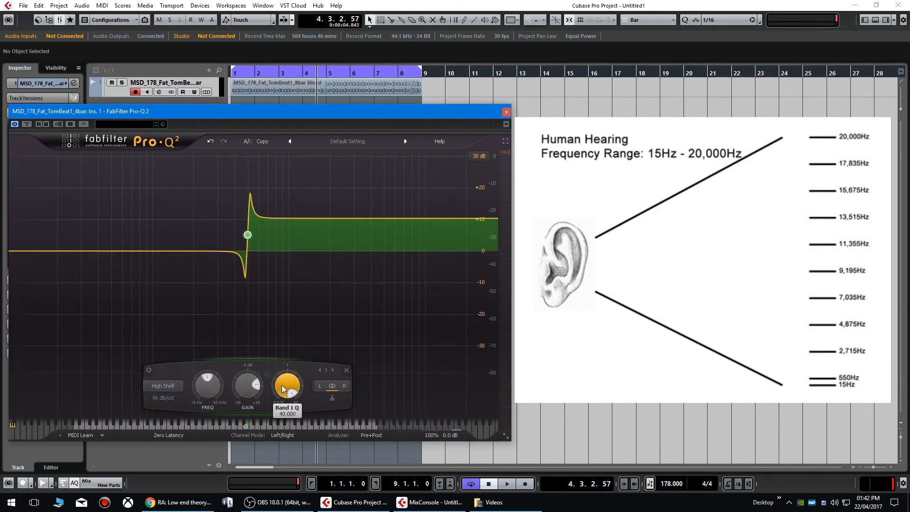
{"action": "left_click", "coordinate": [173, 386]}
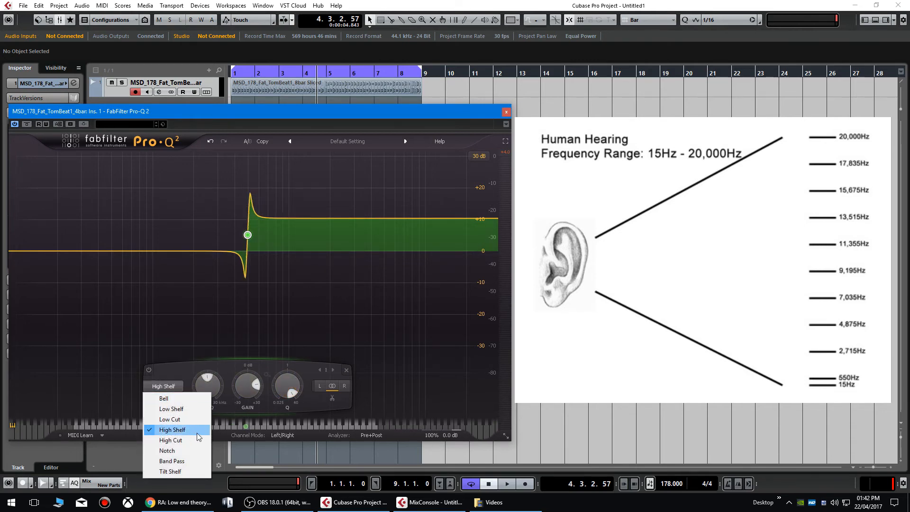
- Switch the band to a Notch near 94 Hz and widen it by lowering Q
{"action": "left_click", "coordinate": [195, 449]}
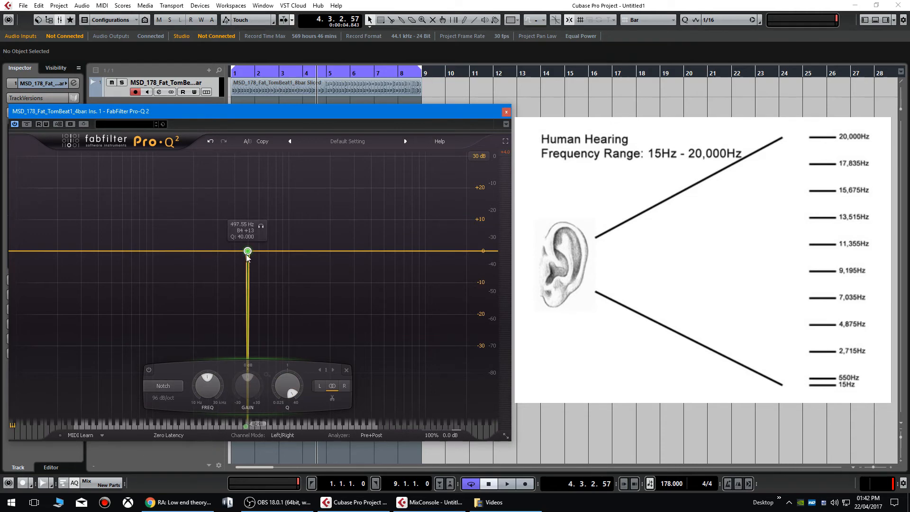
{"action": "left_click_drag", "start_coordinate": [246, 254], "coordinate": [226, 231]}
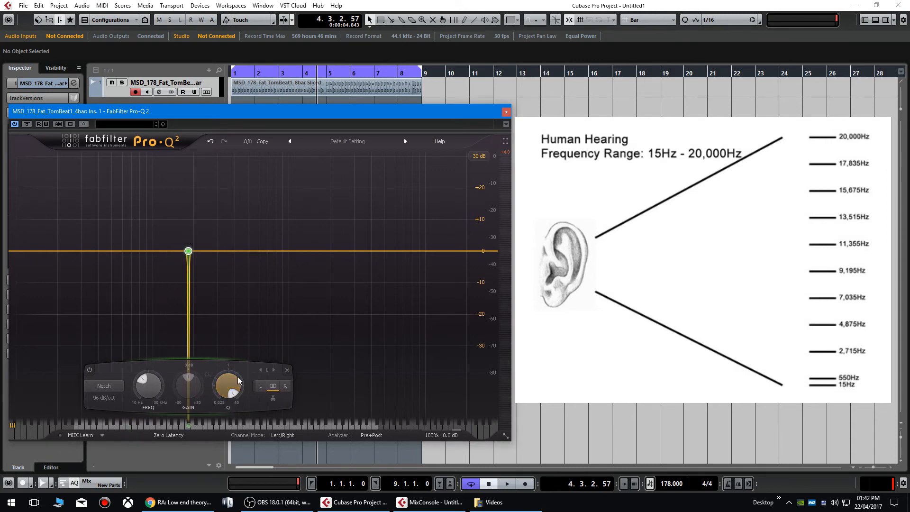
{"action": "left_click_drag", "start_coordinate": [230, 385], "coordinate": [250, 469]}
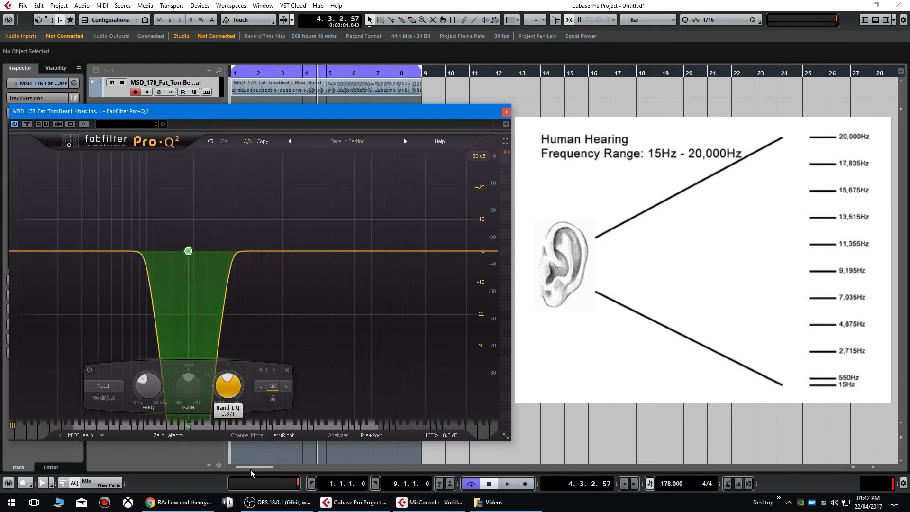
- Play the loop from the start, sweep the notch through 983, 240 and 2102 Hz, then delete it
{"action": "left_click_drag", "start_coordinate": [238, 72], "coordinate": [213, 73]}
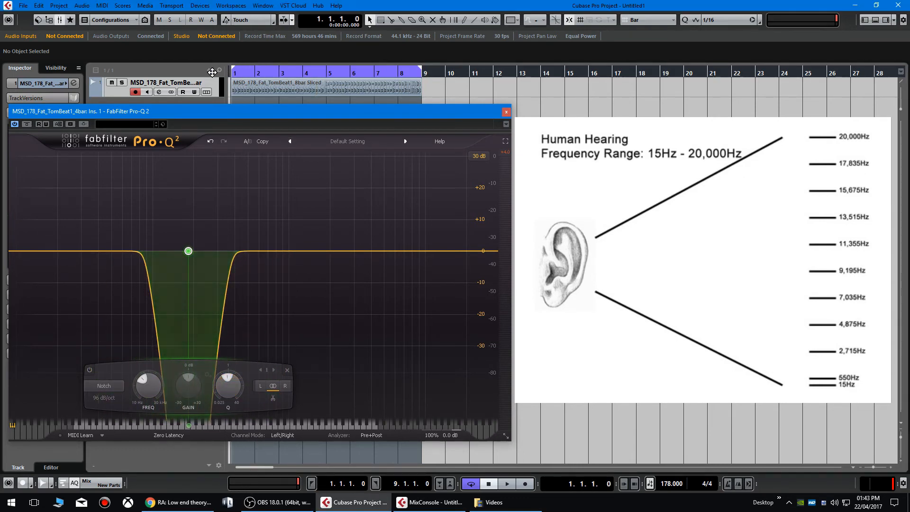
{"action": "key", "text": "space"}
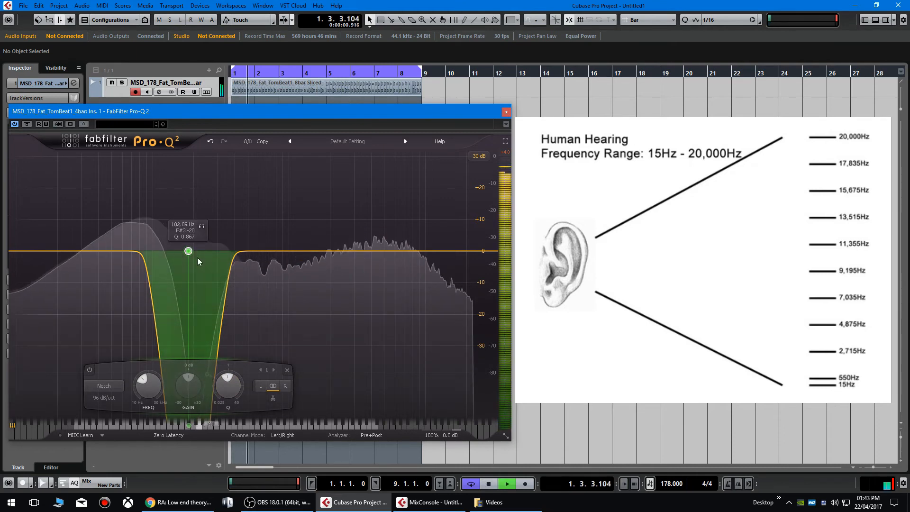
{"action": "mouse_move", "coordinate": [189, 255]}
{"action": "left_click_drag", "start_coordinate": [189, 251], "coordinate": [287, 250]}
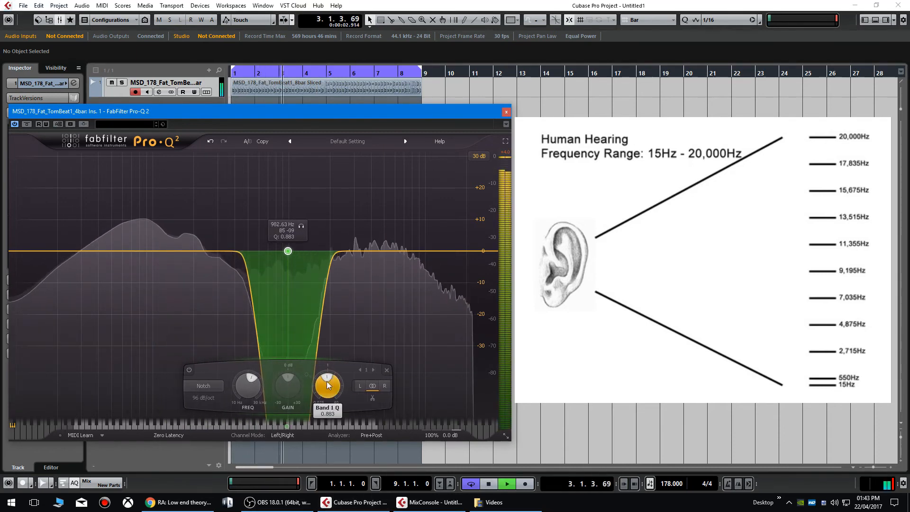
{"action": "left_click_drag", "start_coordinate": [326, 381], "coordinate": [305, 328]}
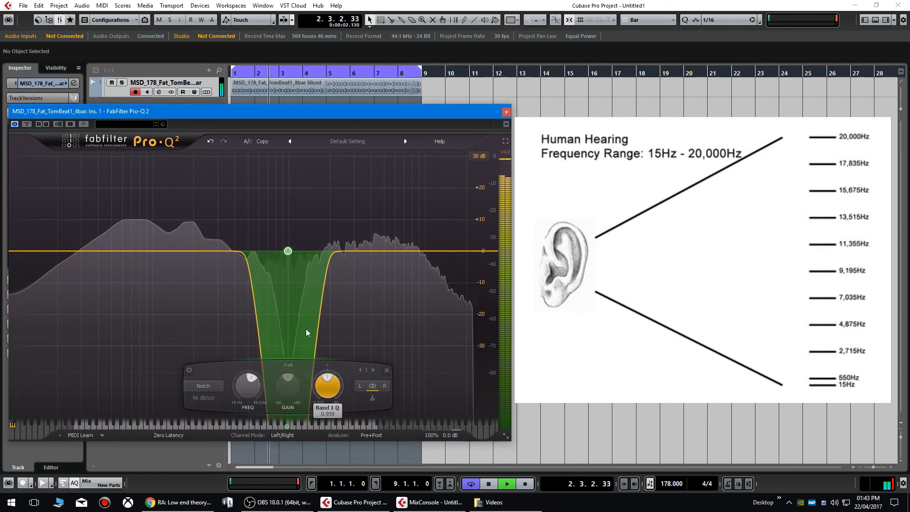
{"action": "left_click_drag", "start_coordinate": [286, 256], "coordinate": [334, 258]}
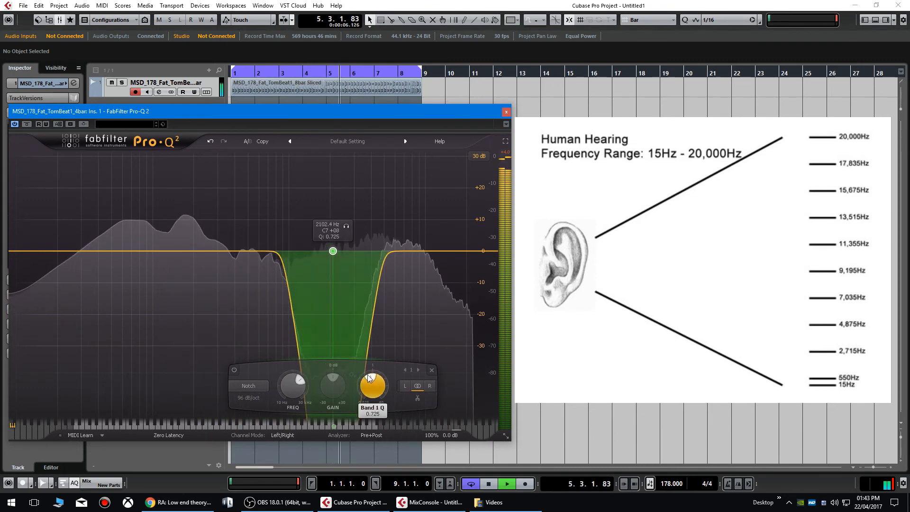
{"action": "left_click_drag", "start_coordinate": [371, 384], "coordinate": [398, 341]}
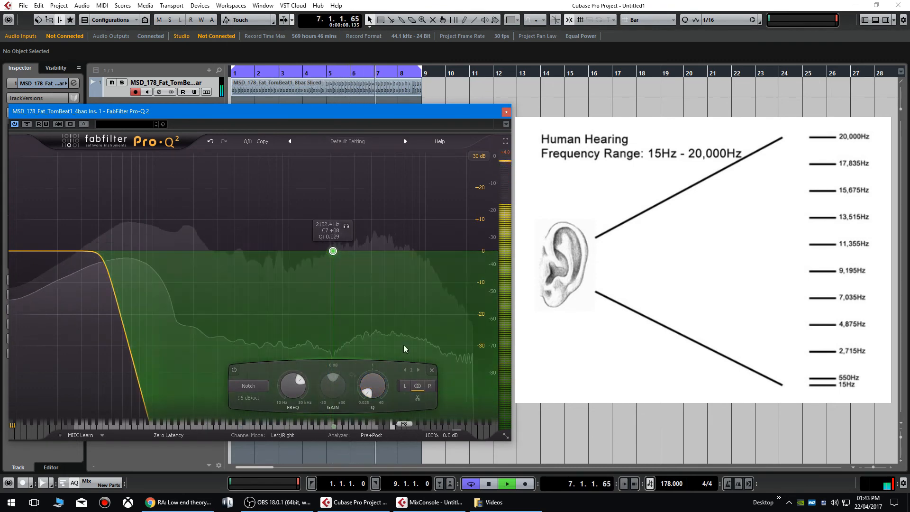
{"action": "left_click", "coordinate": [431, 371]}
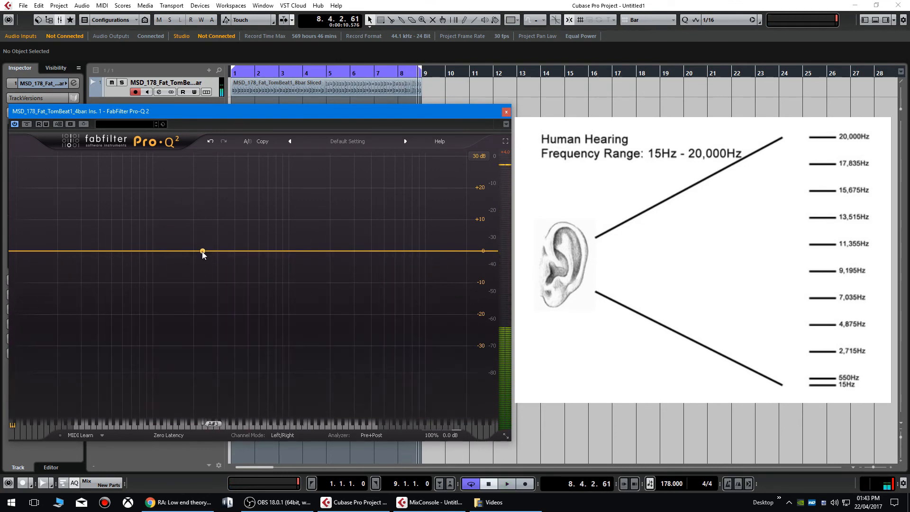
- Add a new Band Pass band and sweep its centre around 557 Hz
{"action": "left_click", "coordinate": [202, 251]}
{"action": "left_click", "coordinate": [127, 386]}
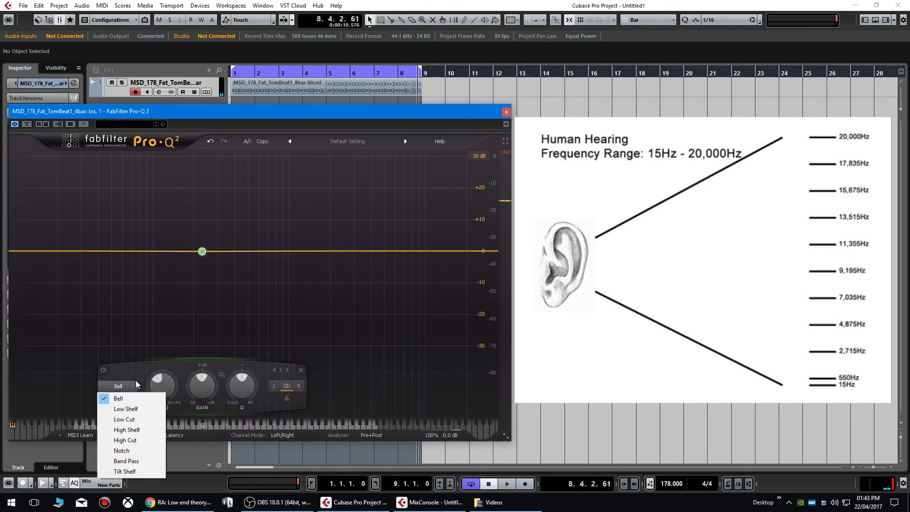
{"action": "left_click", "coordinate": [146, 460]}
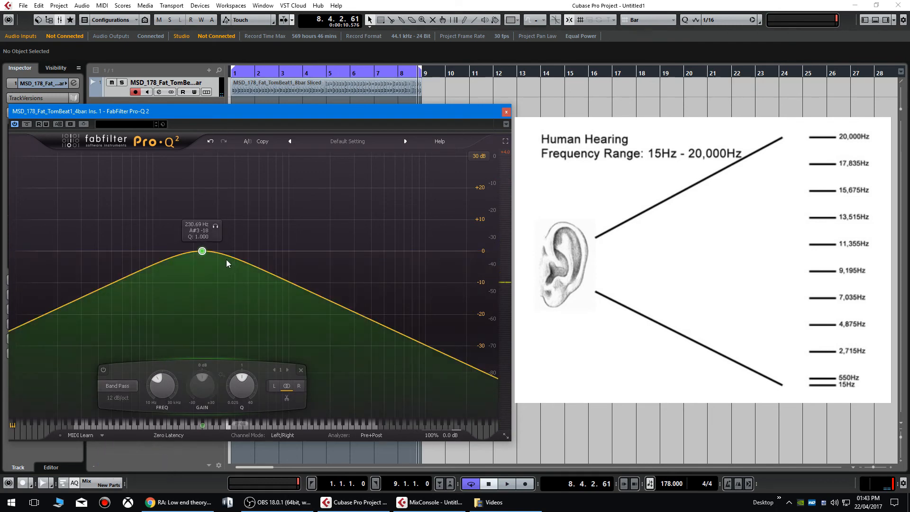
{"action": "left_click_drag", "start_coordinate": [202, 251], "coordinate": [267, 253]}
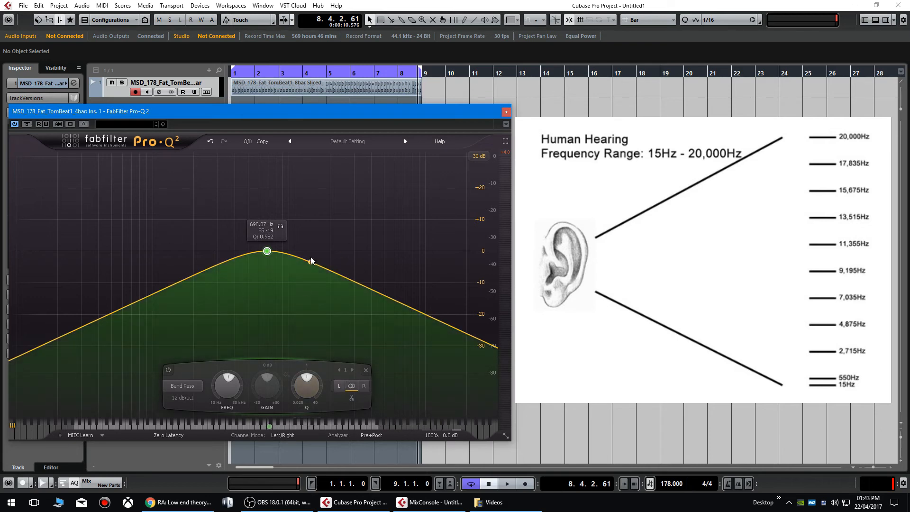
{"action": "mouse_move", "coordinate": [280, 258]}
{"action": "left_mouse_down"}
{"action": "mouse_move", "coordinate": [169, 252]}
{"action": "mouse_move", "coordinate": [297, 252]}
{"action": "mouse_move", "coordinate": [265, 252]}
{"action": "left_mouse_up"}
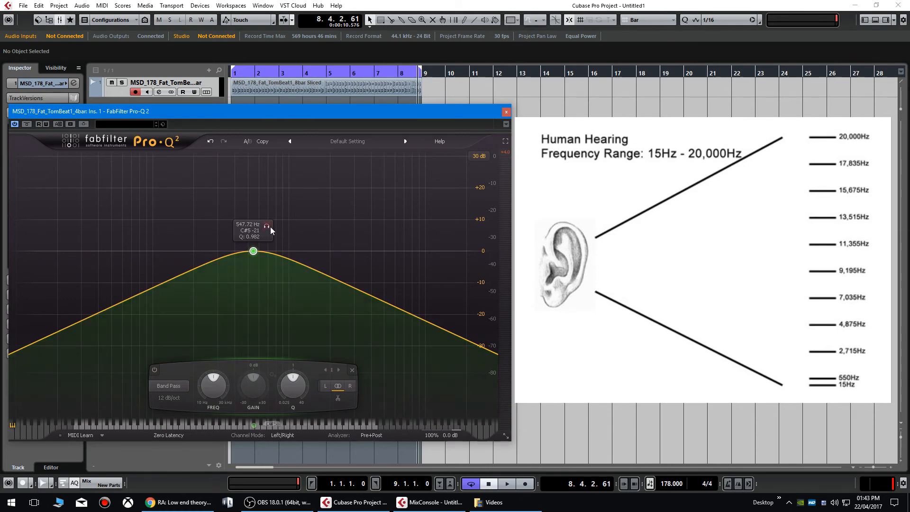
- Steepen the band pass slopes to 72 dB/oct and sweep it to about 1210 Hz
{"action": "left_click", "coordinate": [166, 396]}
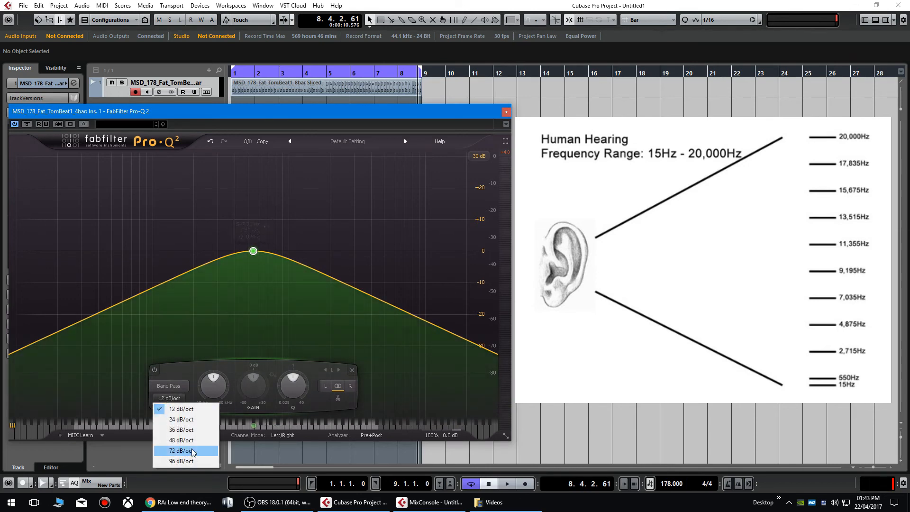
{"action": "left_click", "coordinate": [191, 448]}
{"action": "left_click_drag", "start_coordinate": [257, 258], "coordinate": [313, 253]}
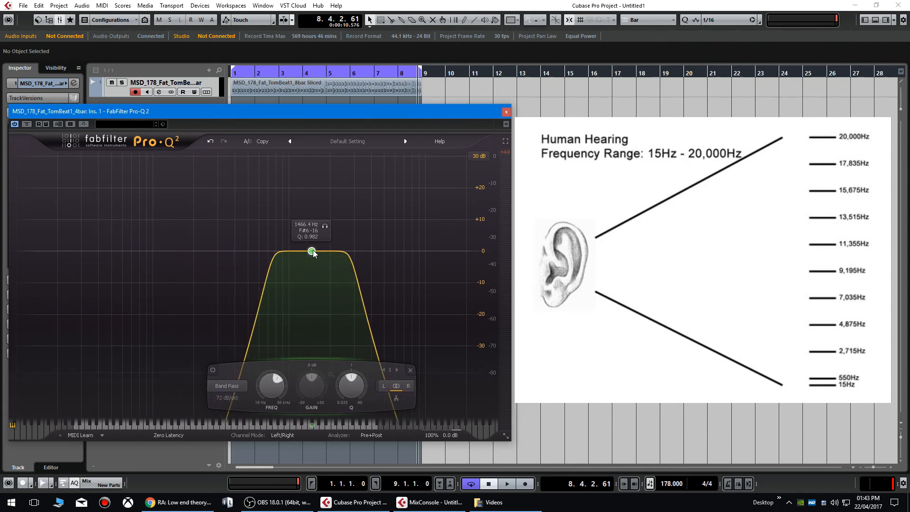
- Rewind, widen the band pass to Q 0.134 near 878 Hz, and sweep it while the loop plays
{"action": "left_click", "coordinate": [244, 71]}
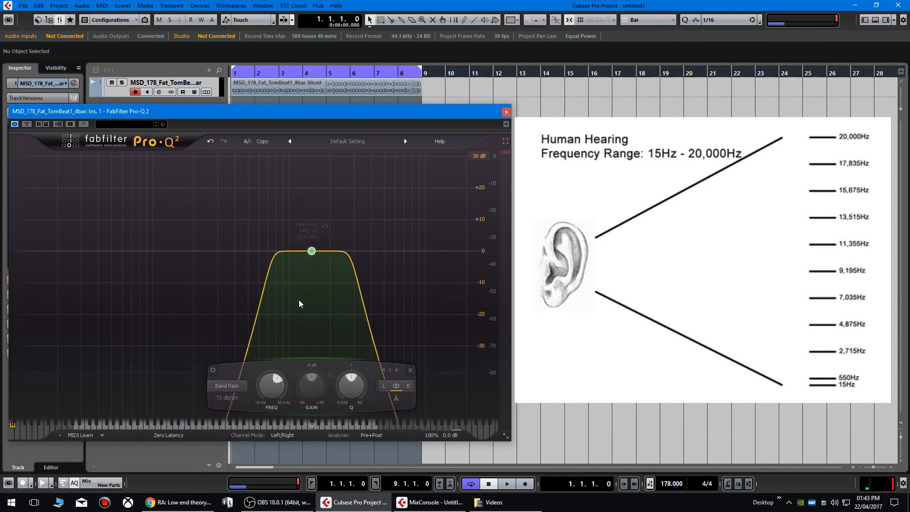
{"action": "left_click_drag", "start_coordinate": [351, 386], "coordinate": [351, 406]}
{"action": "left_click_drag", "start_coordinate": [311, 251], "coordinate": [281, 251]}
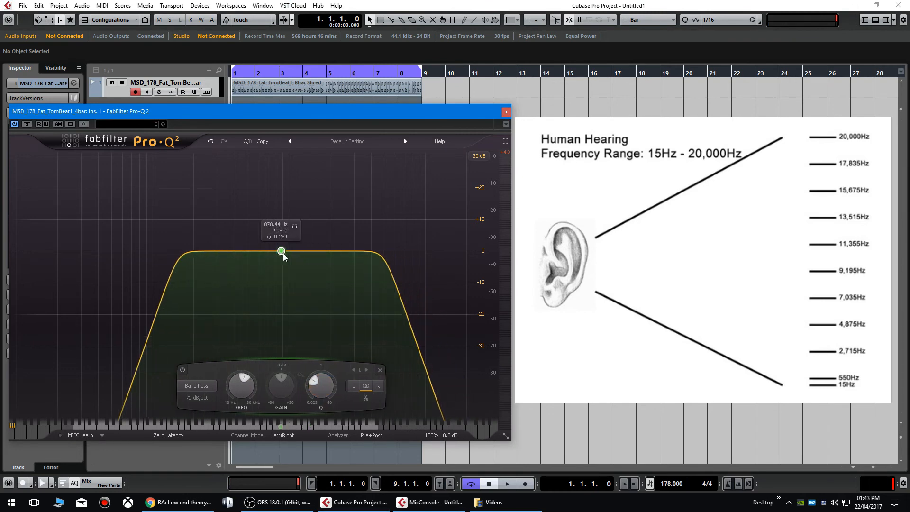
{"action": "left_click_drag", "start_coordinate": [315, 380], "coordinate": [312, 393]}
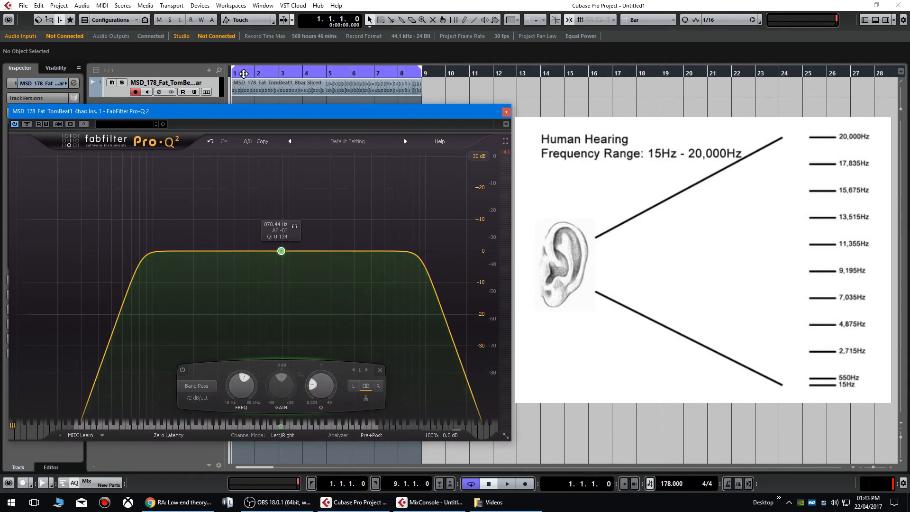
{"action": "key", "text": "space"}
{"action": "scroll", "coordinate": [294, 292], "scroll_direction": "up", "scroll_amount": 5}
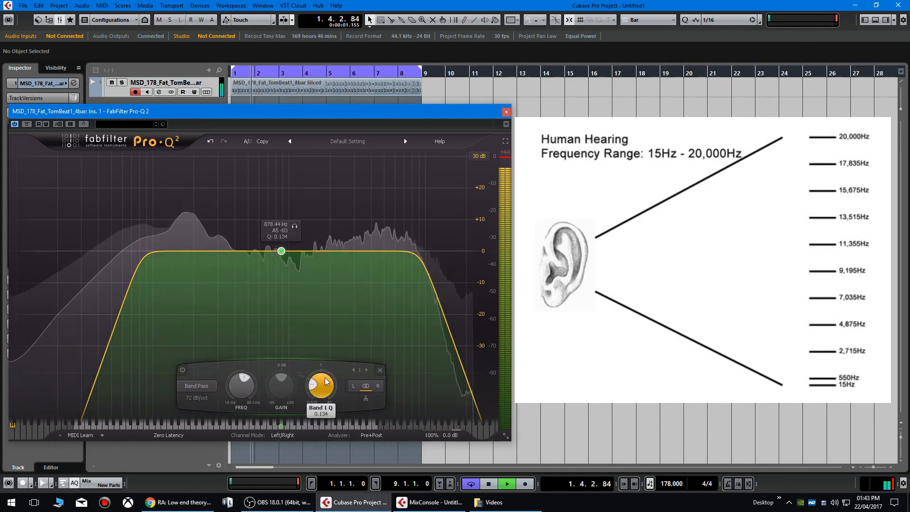
{"action": "left_click_drag", "start_coordinate": [281, 251], "coordinate": [123, 227]}
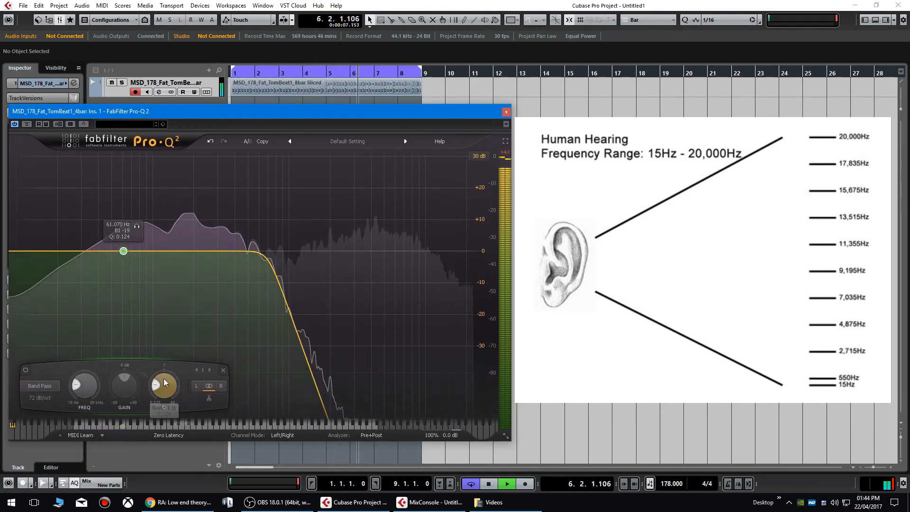
- Soften the band pass to 36 dB/oct, sweep it to about 742 Hz, and stop playback
{"action": "scroll", "coordinate": [163, 378], "scroll_direction": "up", "scroll_amount": 5}
{"action": "left_click", "coordinate": [40, 397]}
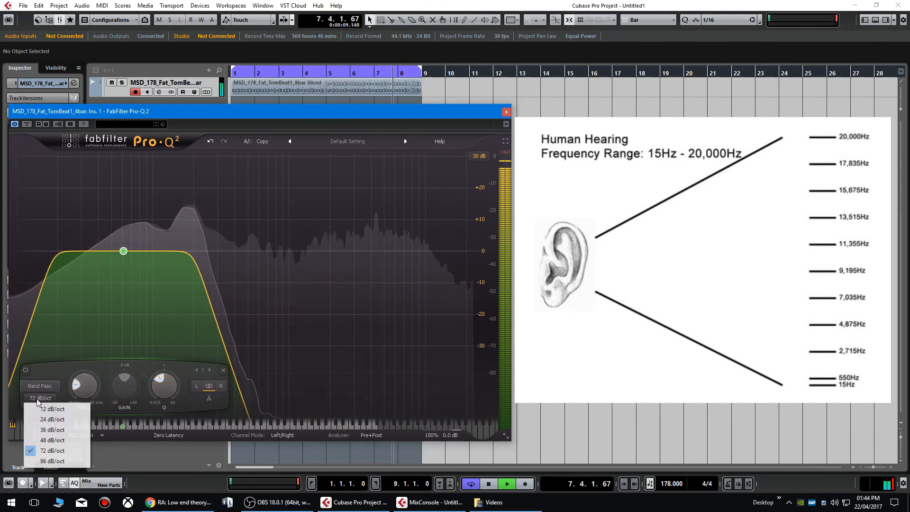
{"action": "left_click", "coordinate": [52, 420]}
{"action": "left_click_drag", "start_coordinate": [123, 249], "coordinate": [270, 269]}
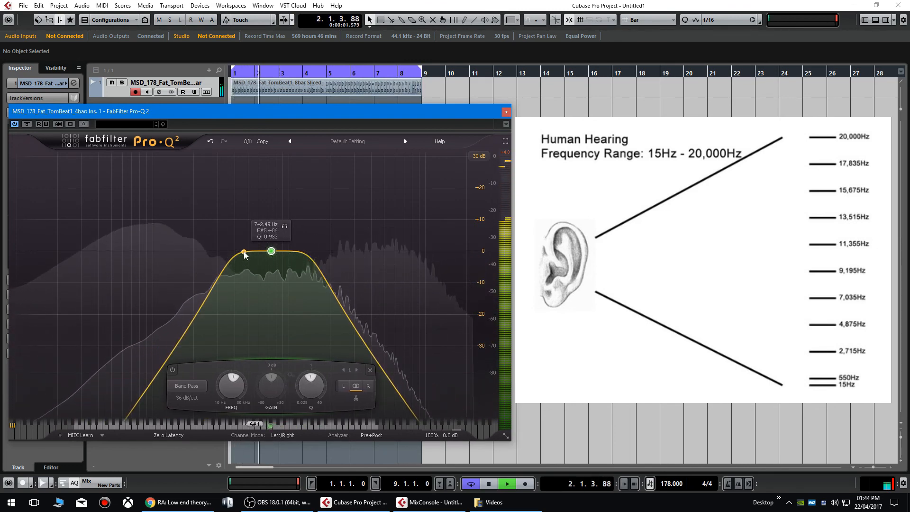
{"action": "key", "text": "space"}
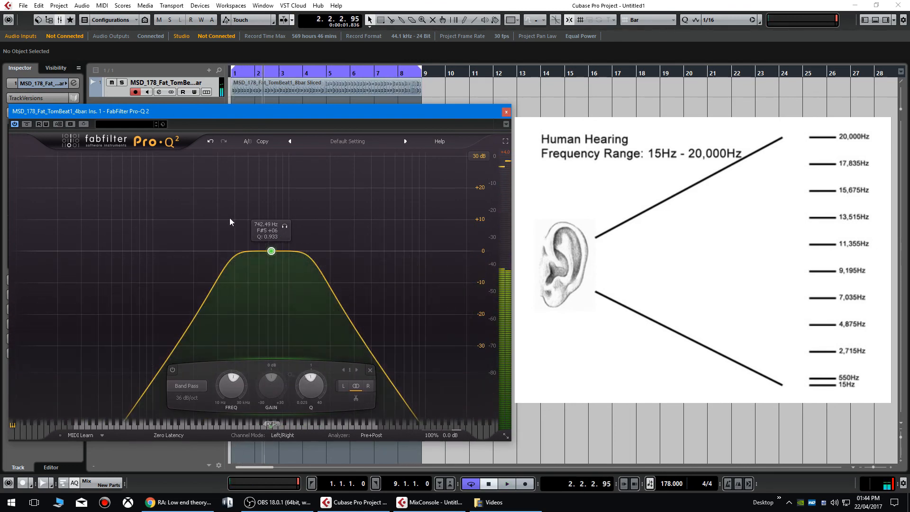
{"action": "left_click", "coordinate": [187, 384]}
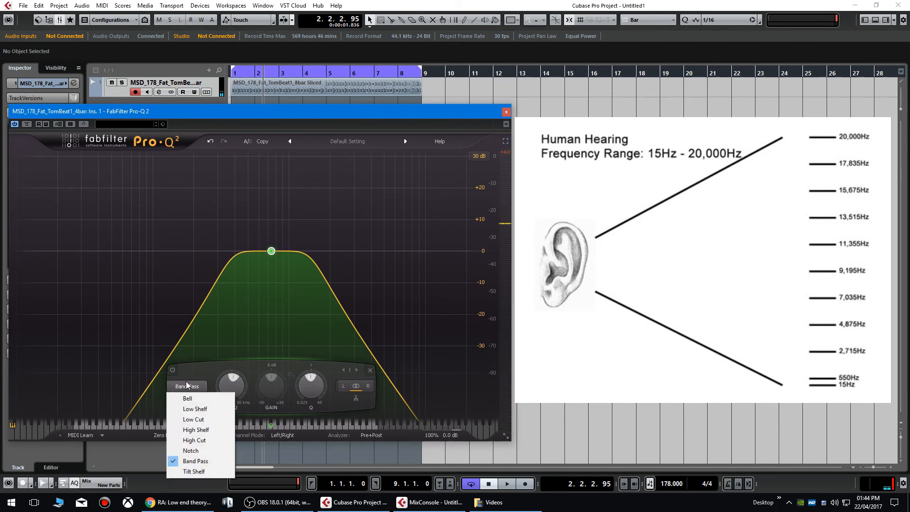
- Make the band an 18 dB/oct Tilt Shelf, tame its resonance, and set the tilt near 480 Hz
{"action": "left_click", "coordinate": [208, 472]}
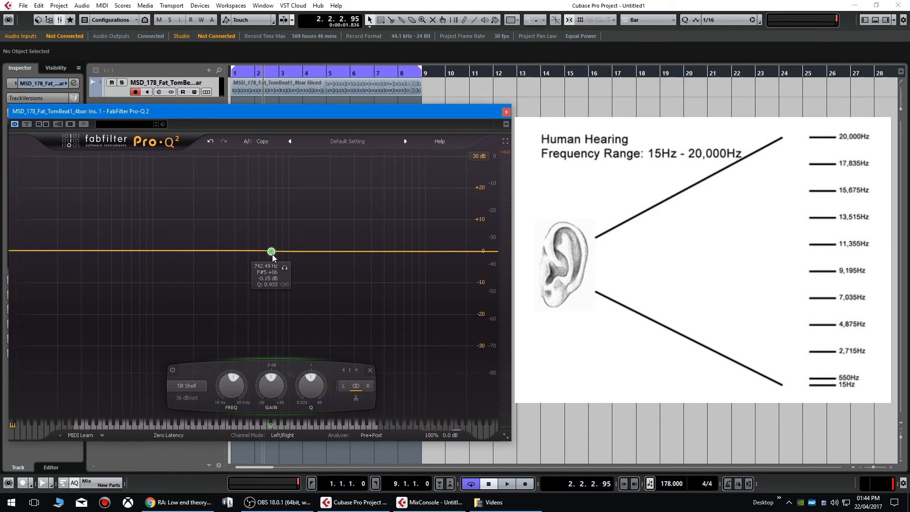
{"action": "left_click_drag", "start_coordinate": [272, 254], "coordinate": [287, 268]}
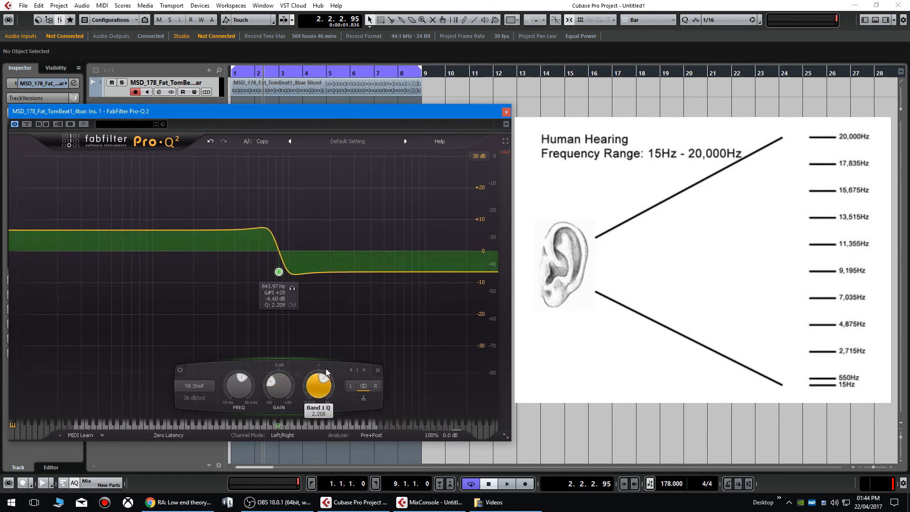
{"action": "left_click", "coordinate": [193, 397]}
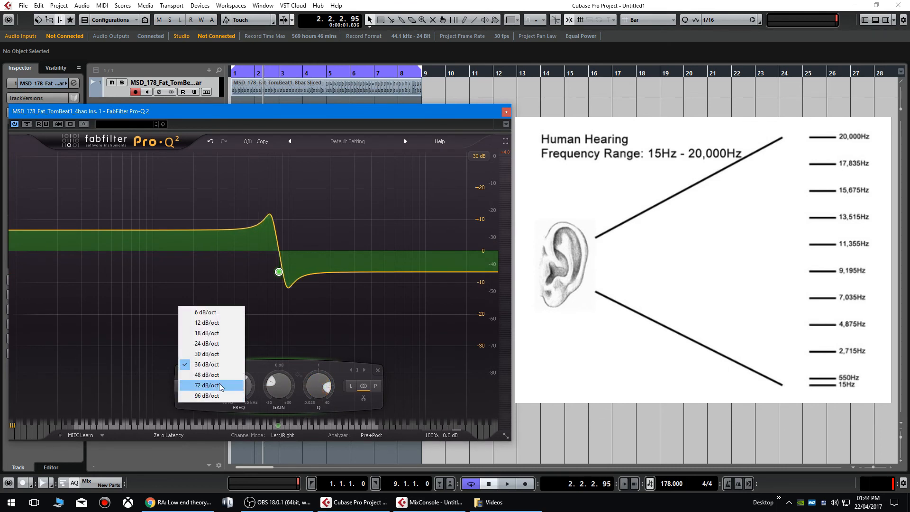
{"action": "left_click", "coordinate": [231, 335]}
{"action": "left_click_drag", "start_coordinate": [306, 386], "coordinate": [346, 259]}
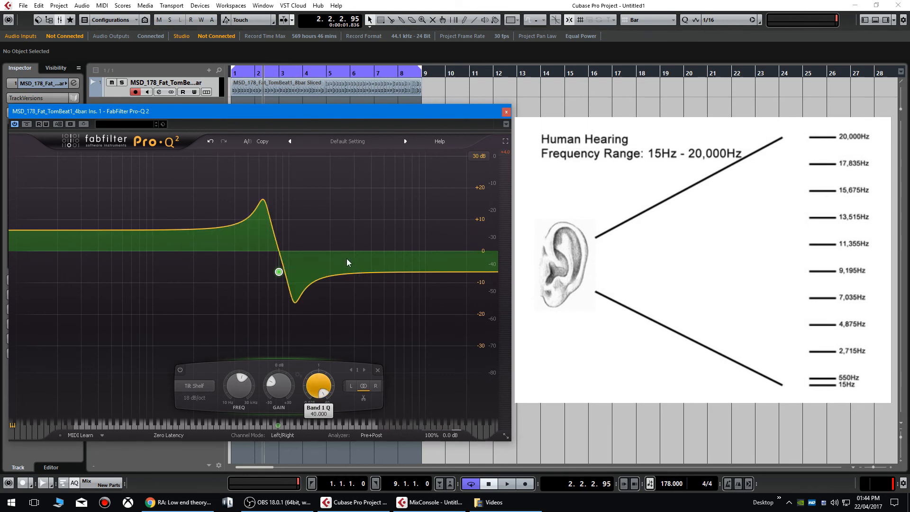
{"action": "left_click_drag", "start_coordinate": [324, 431], "coordinate": [335, 423]}
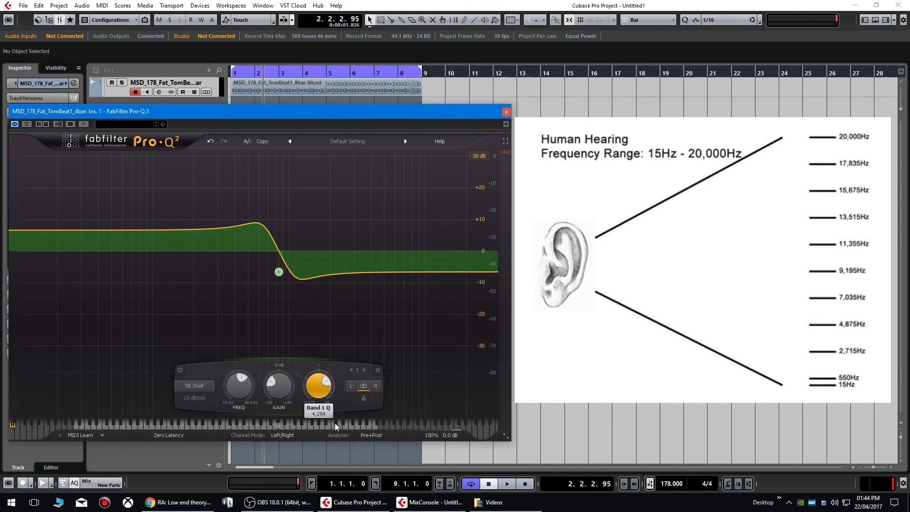
{"action": "left_click_drag", "start_coordinate": [286, 276], "coordinate": [257, 264]}
{"action": "left_click", "coordinate": [178, 392]}
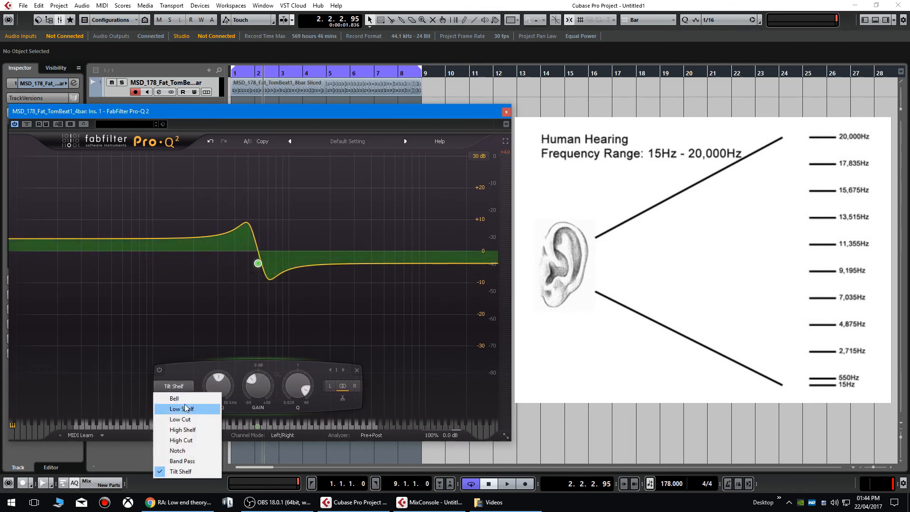
- Switch the band to a Bell and pull it down into a deep cut
{"action": "left_click", "coordinate": [186, 397]}
{"action": "left_click_drag", "start_coordinate": [253, 263], "coordinate": [216, 307]}
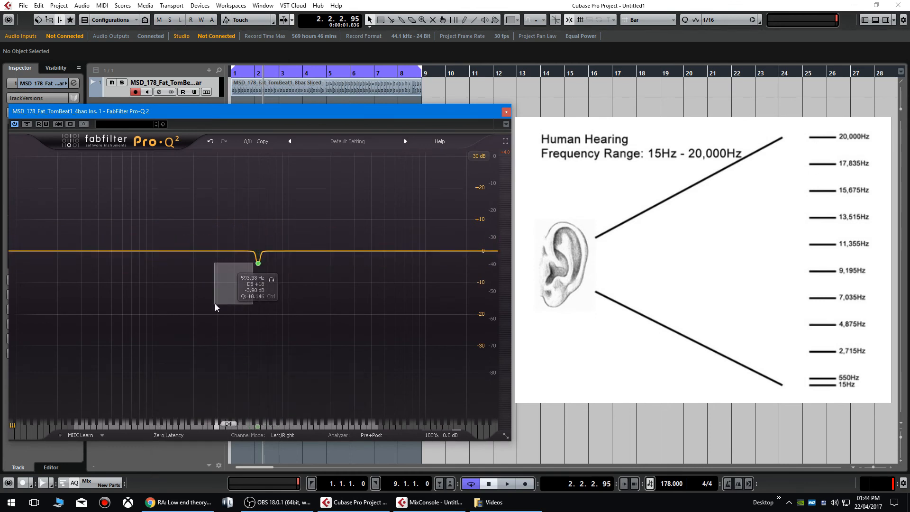
{"action": "left_click_drag", "start_coordinate": [259, 267], "coordinate": [214, 250]}
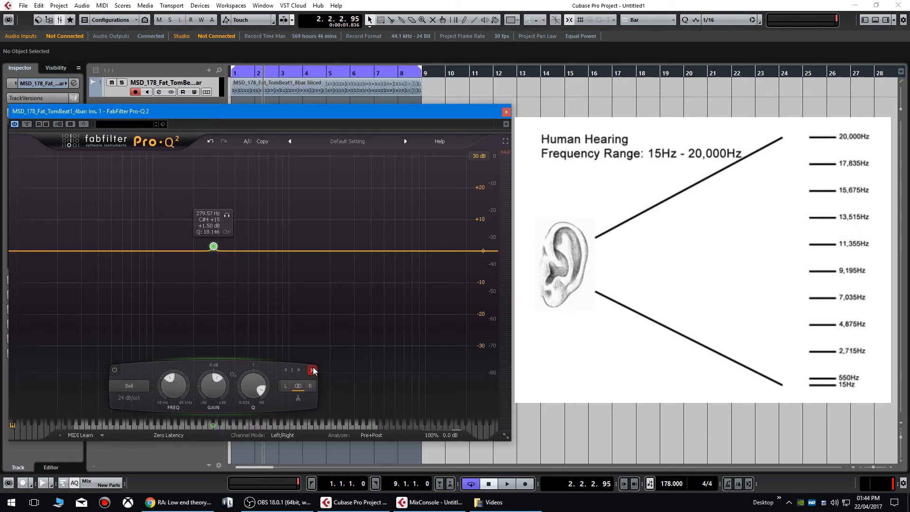
- Delete the band, moving the plugin window aside and back afterwards
{"action": "left_click_drag", "start_coordinate": [274, 113], "coordinate": [435, 113]}
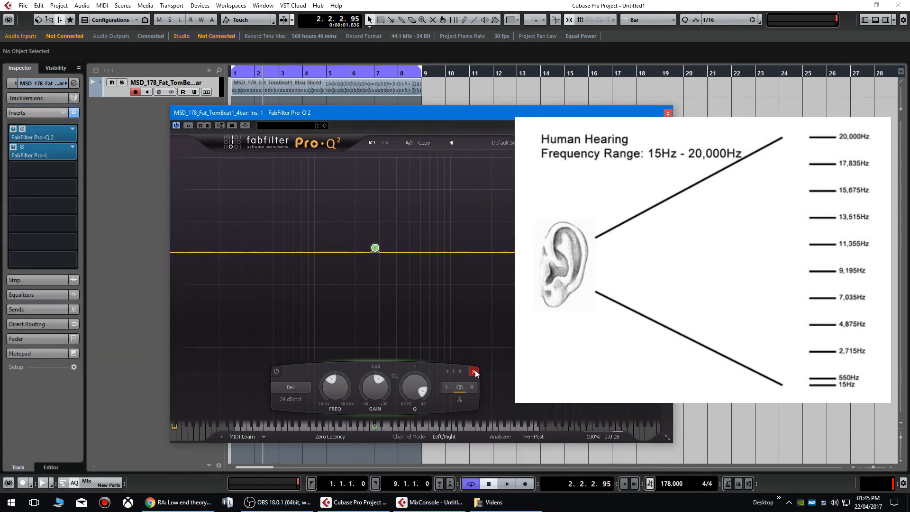
{"action": "left_click", "coordinate": [474, 372]}
{"action": "left_click", "coordinate": [453, 101]}
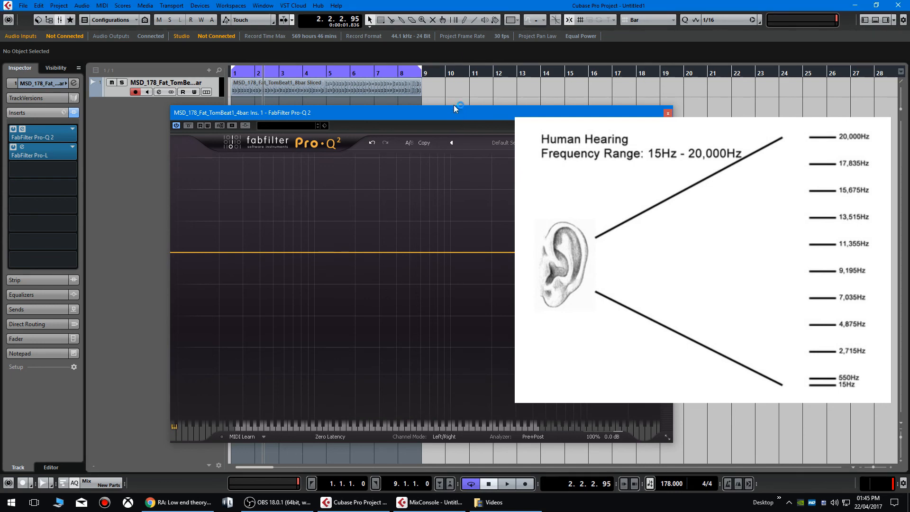
{"action": "left_click_drag", "start_coordinate": [394, 109], "coordinate": [234, 113]}
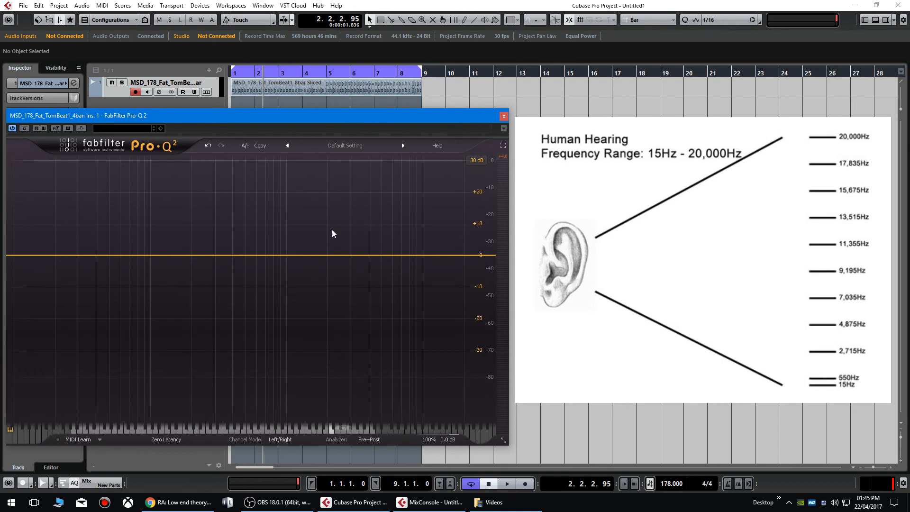
- Set the playback position, then add a 48 dB/oct Low Cut band at about 49 Hz
{"action": "left_click", "coordinate": [265, 72]}
{"action": "left_click", "coordinate": [63, 257]}
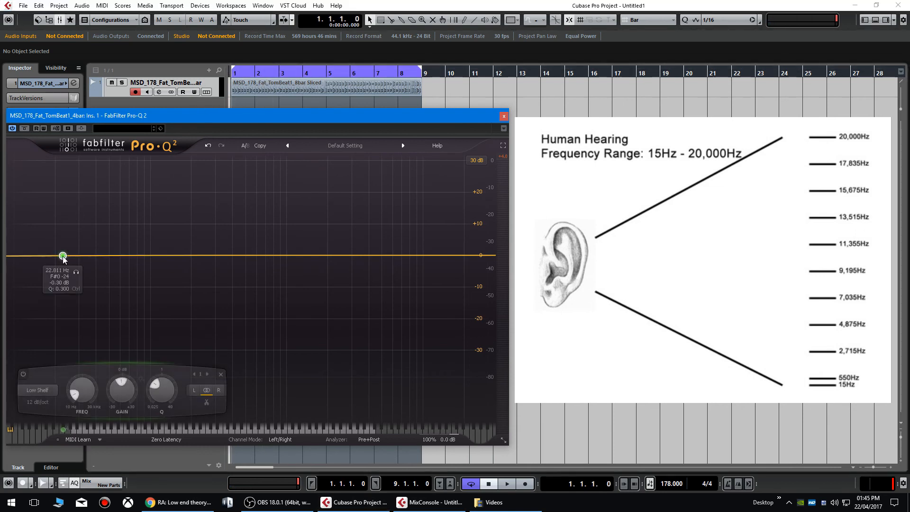
{"action": "left_click_drag", "start_coordinate": [31, 257], "coordinate": [118, 255]}
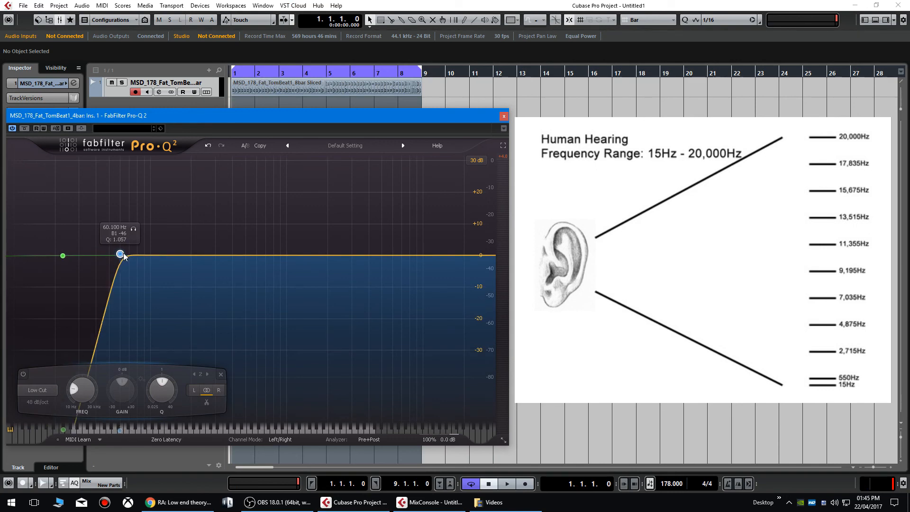
{"action": "left_click_drag", "start_coordinate": [123, 254], "coordinate": [109, 255]}
{"action": "mouse_move", "coordinate": [100, 256]}
{"action": "left_mouse_down"}
{"action": "mouse_move", "coordinate": [68, 256]}
{"action": "mouse_move", "coordinate": [118, 255]}
{"action": "mouse_move", "coordinate": [94, 255]}
{"action": "mouse_move", "coordinate": [102, 256]}
{"action": "left_mouse_up"}
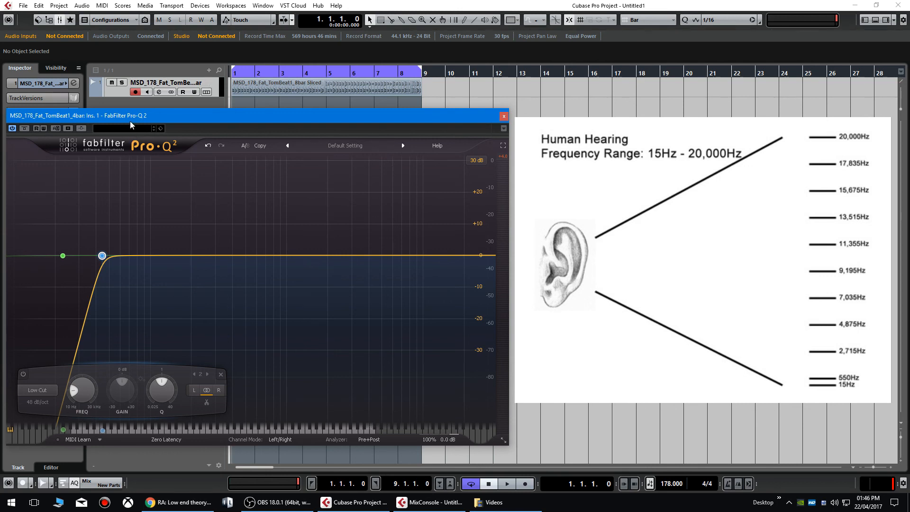
{"action": "mouse_move", "coordinate": [127, 117]}
{"action": "left_mouse_down"}
{"action": "mouse_move", "coordinate": [307, 127]}
{"action": "mouse_move", "coordinate": [133, 121]}
{"action": "mouse_move", "coordinate": [127, 109]}
{"action": "left_mouse_up"}
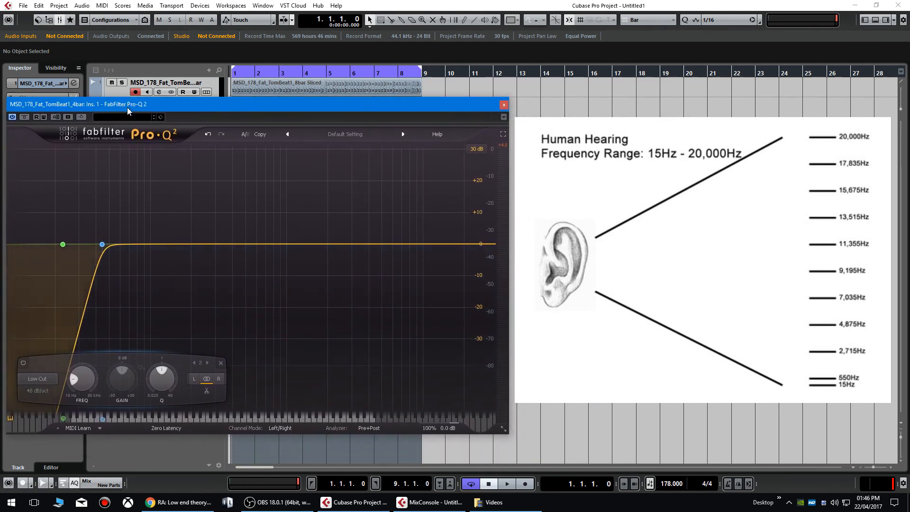